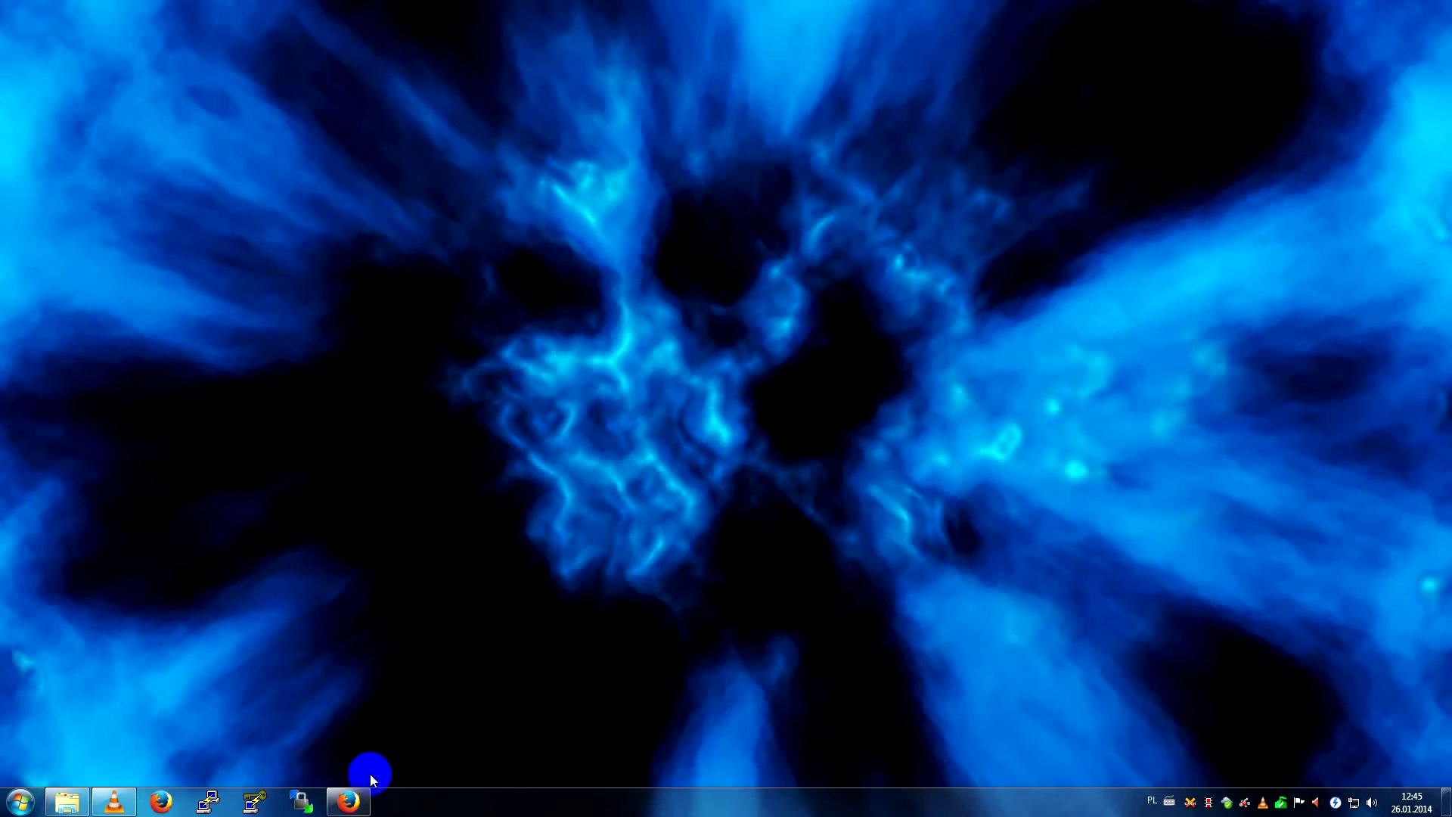
# Step: Bring Firefox forward to show the CumulusClips home page in the Cumulus theme and scroll it
pyautogui.click(349, 801)
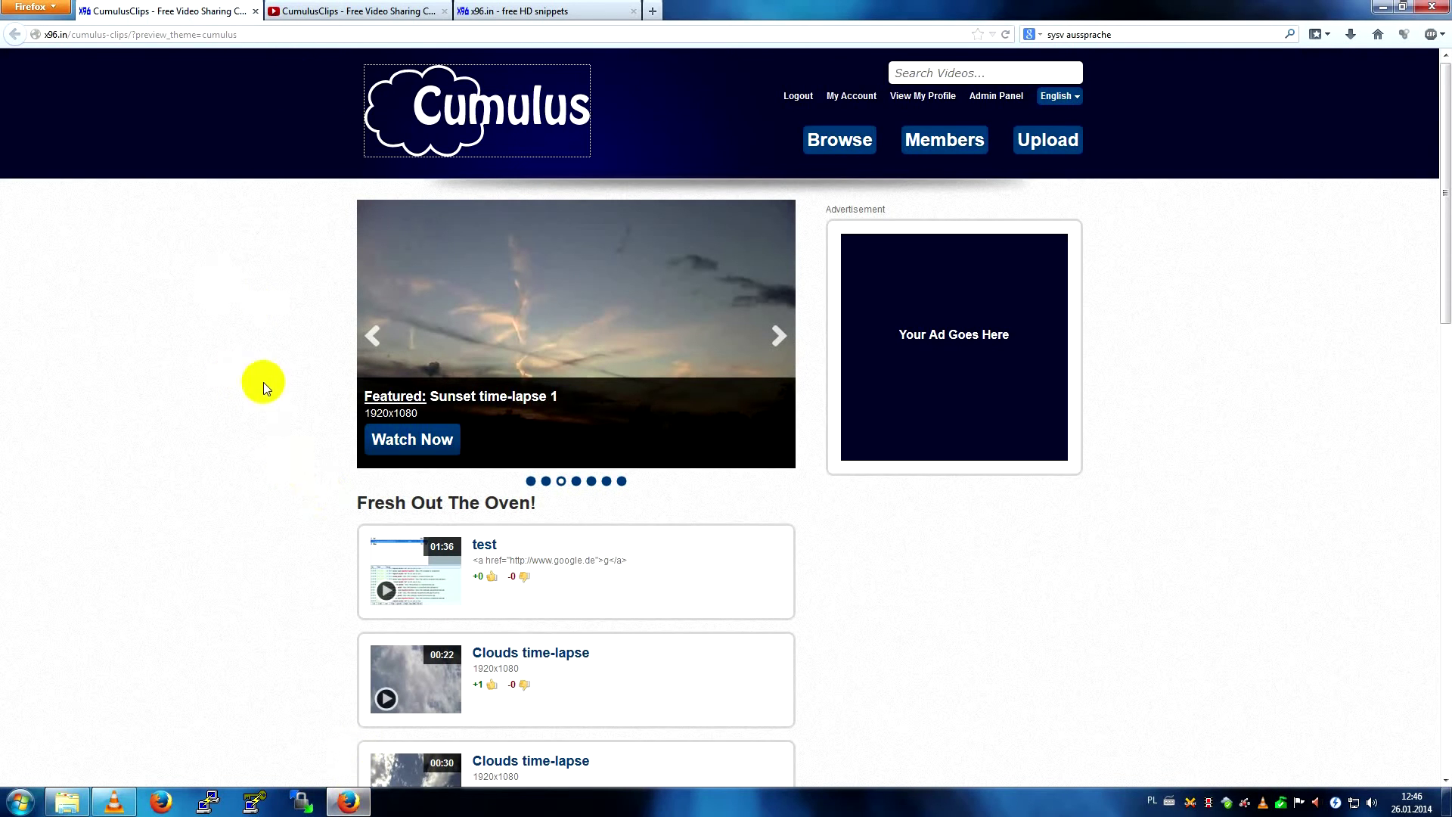
pyautogui.click(233, 415)
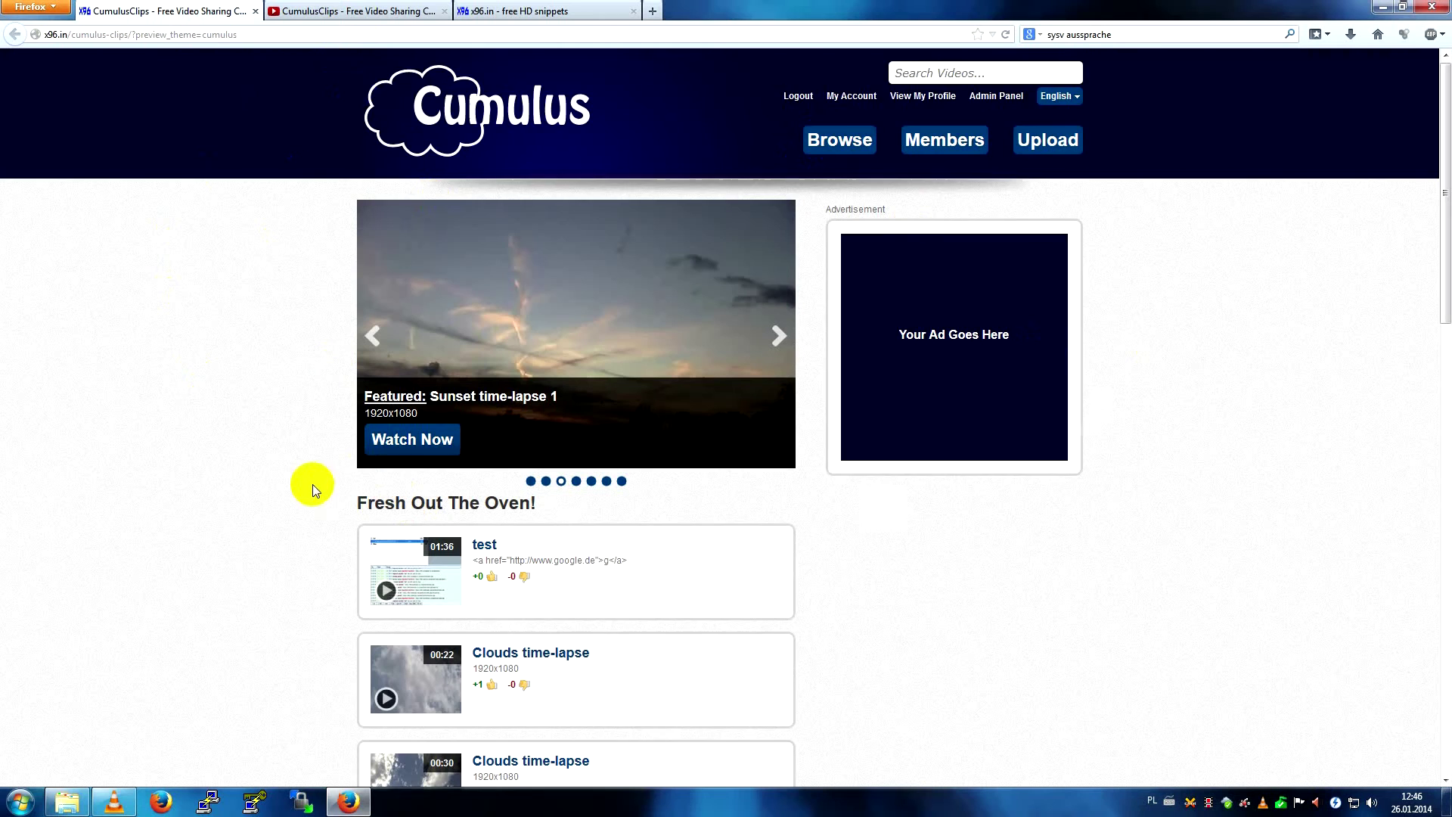
pyautogui.scroll(-2, 312, 484)
pyautogui.scroll(2, 311, 483)
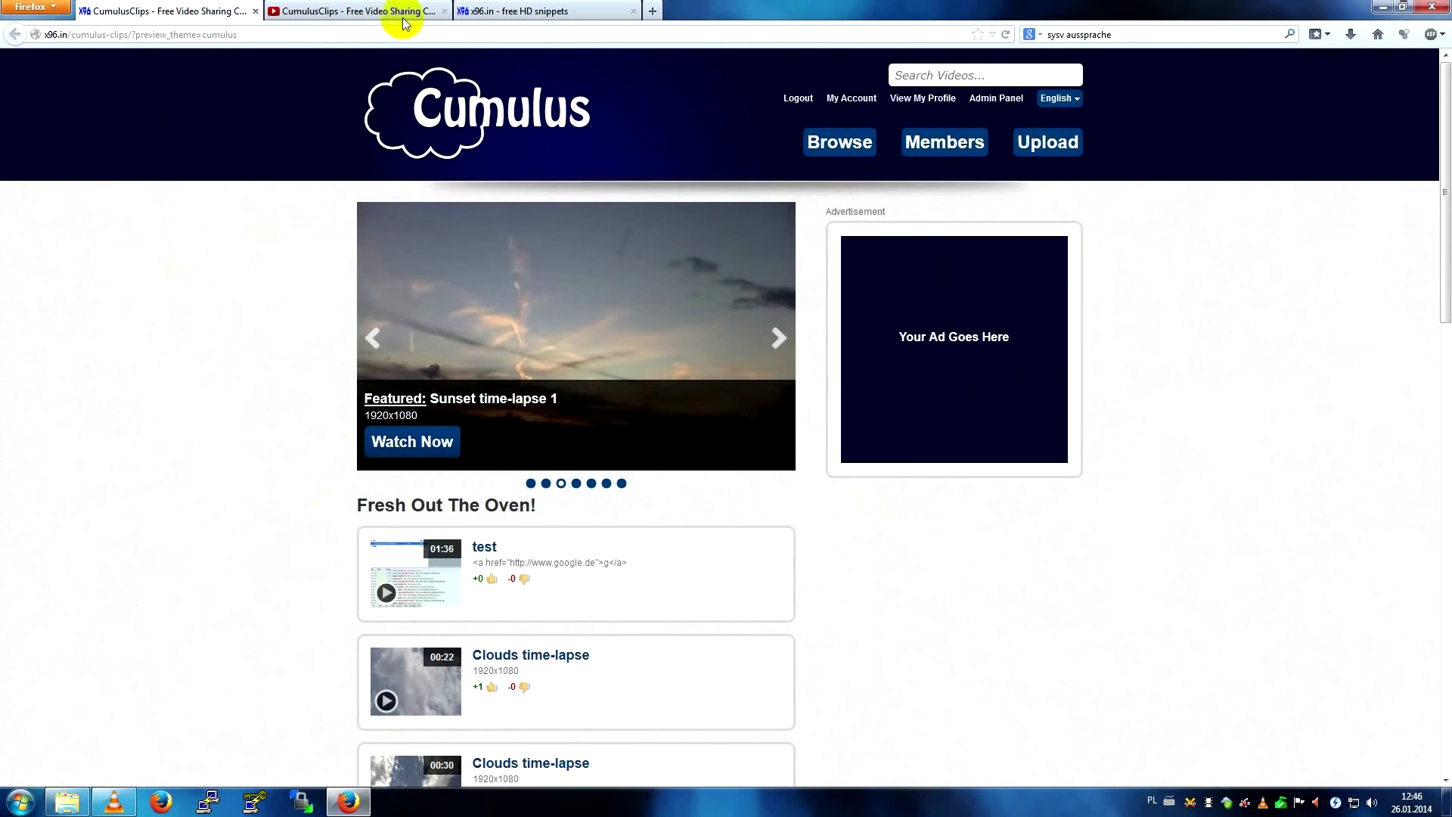
# Step: Switch to the CumulusTube-themed site preview and scroll through its home page
pyautogui.click(342, 9)
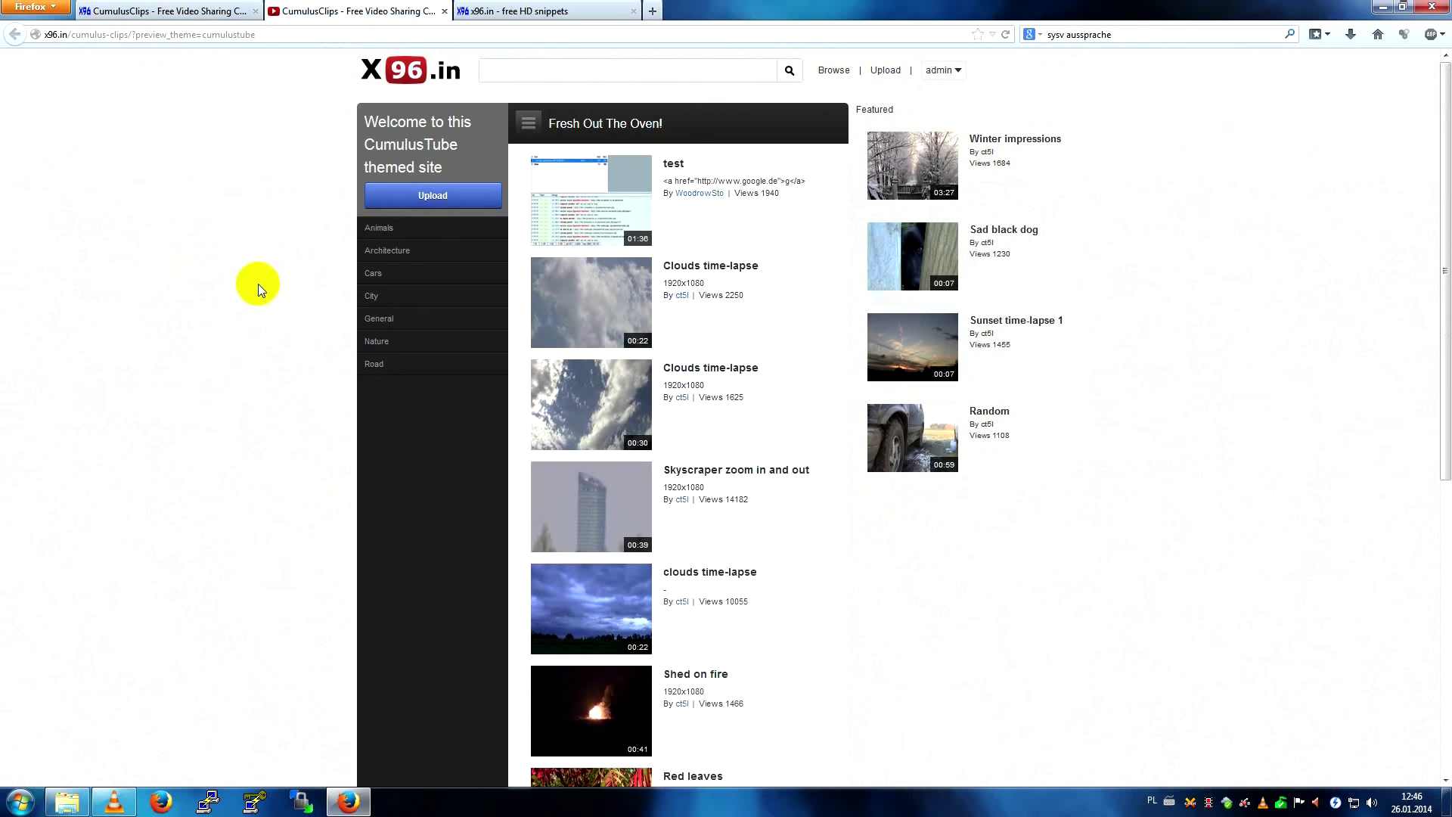
pyautogui.scroll(-10, 283, 433)
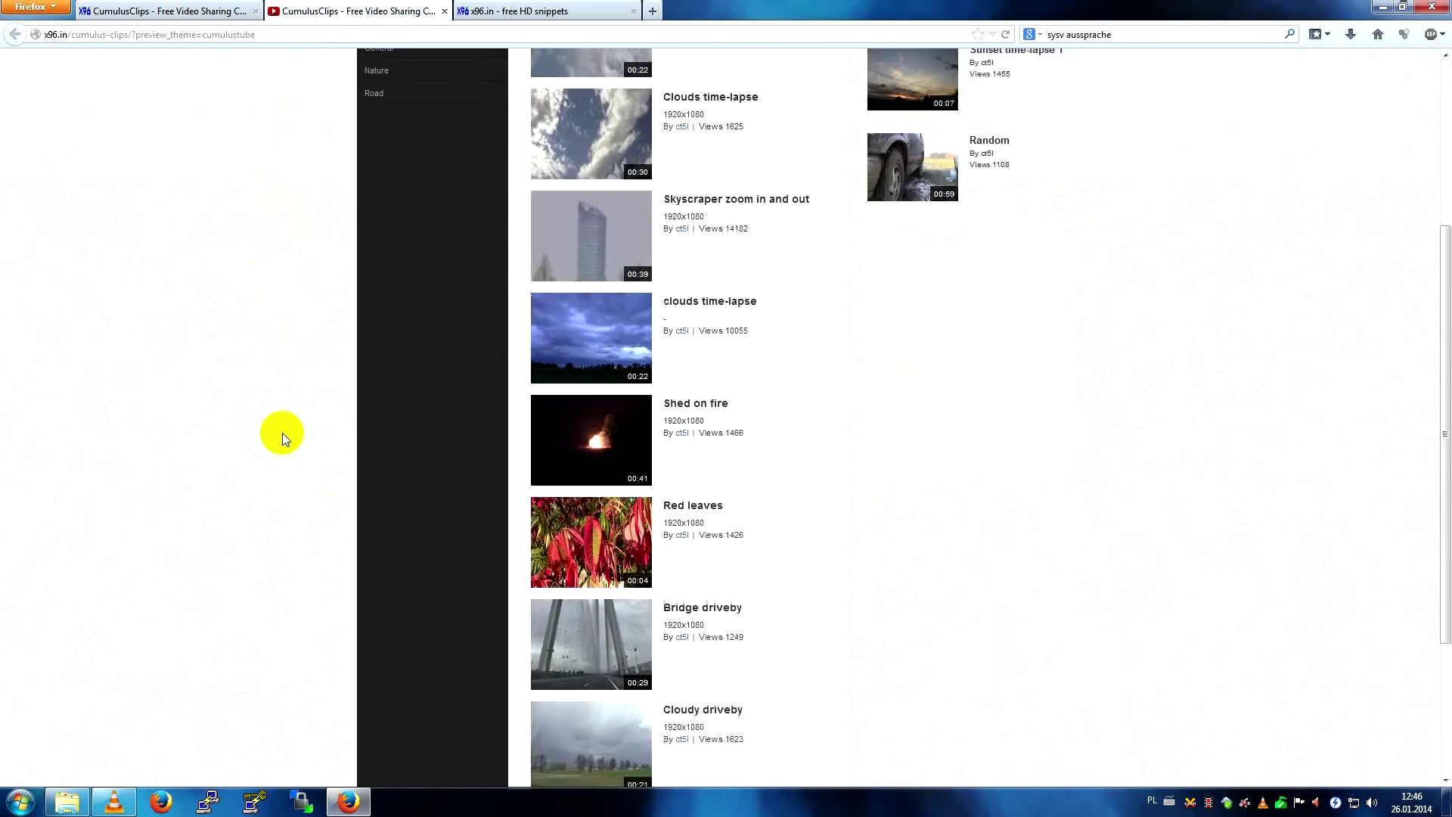
pyautogui.scroll(10, 382, 635)
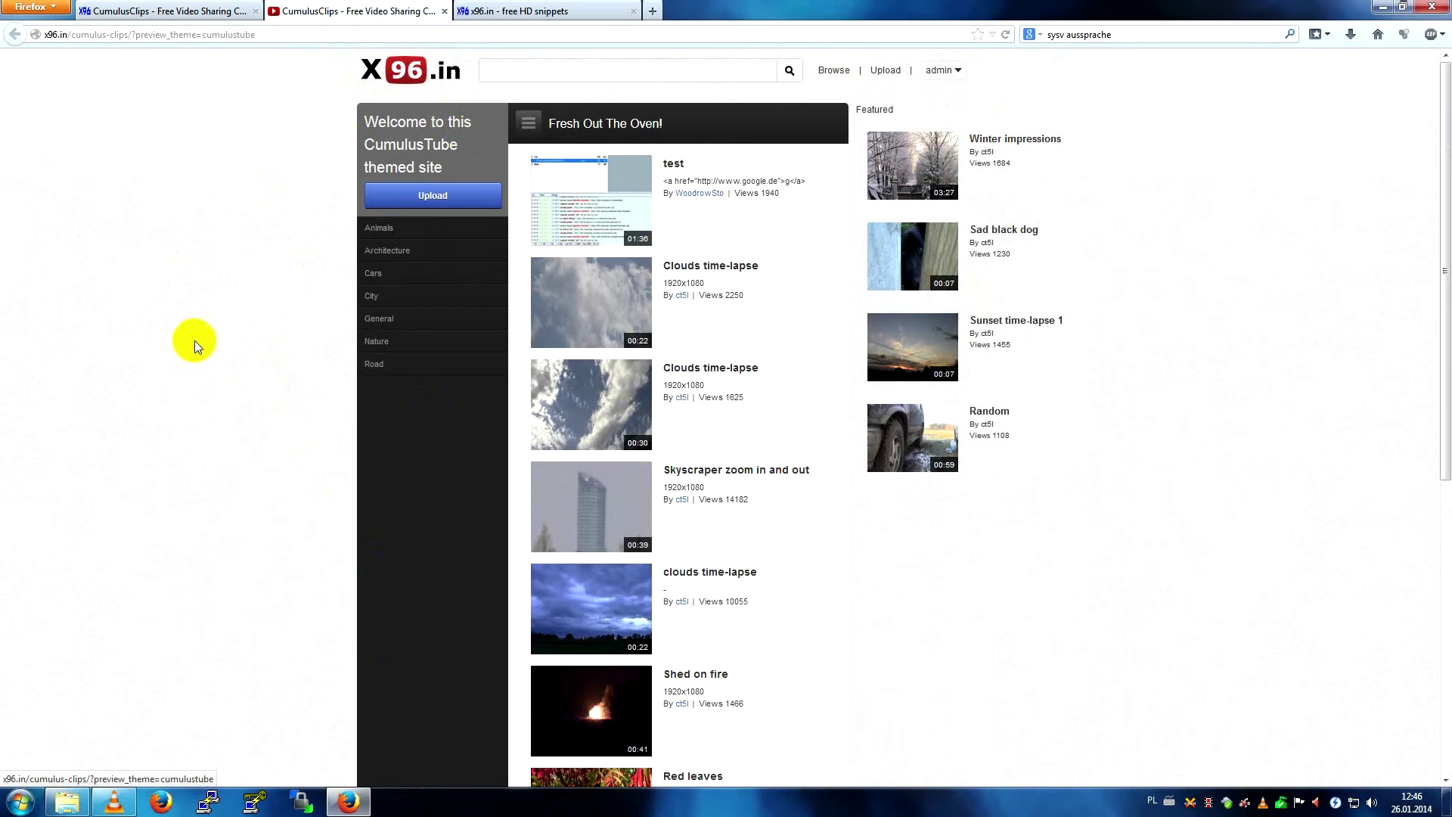
pyautogui.scroll(-1, 1242, 498)
pyautogui.scroll(1, 1242, 498)
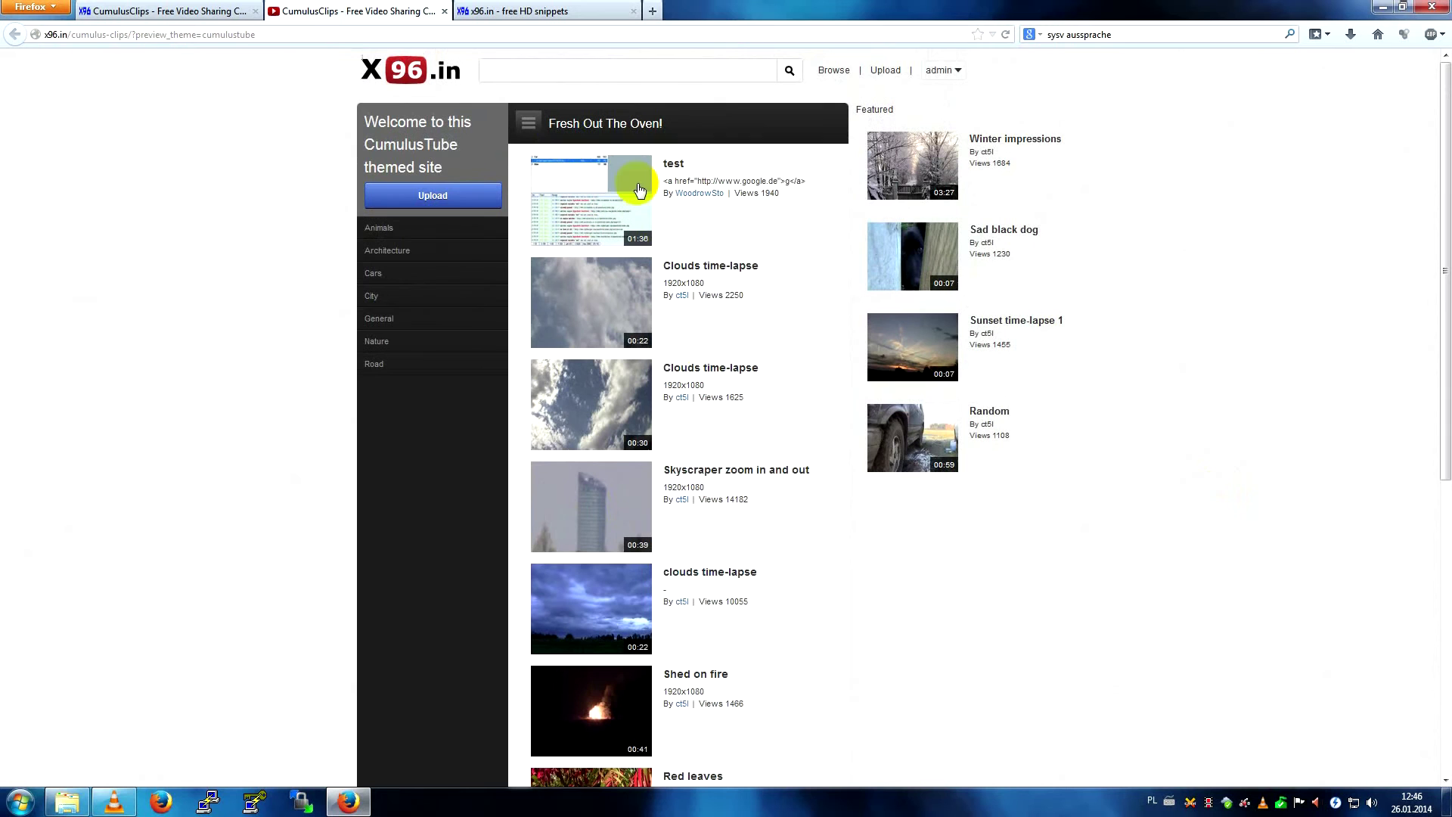
# Step: Open the Bridge driveby video from Architecture, watch it fullscreen, then pause it
pyautogui.click(406, 224)
pyautogui.click(390, 250)
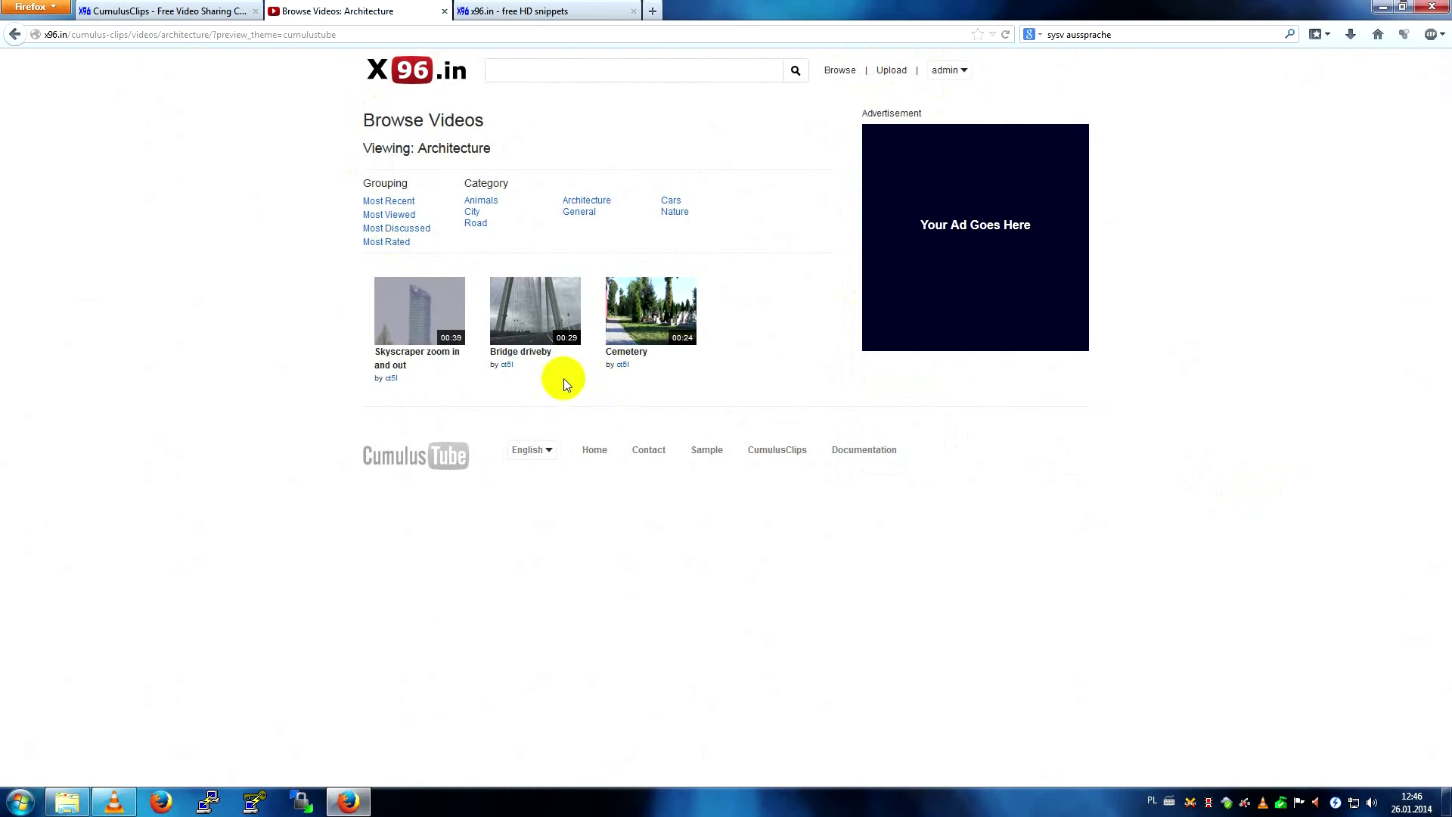
pyautogui.click(524, 325)
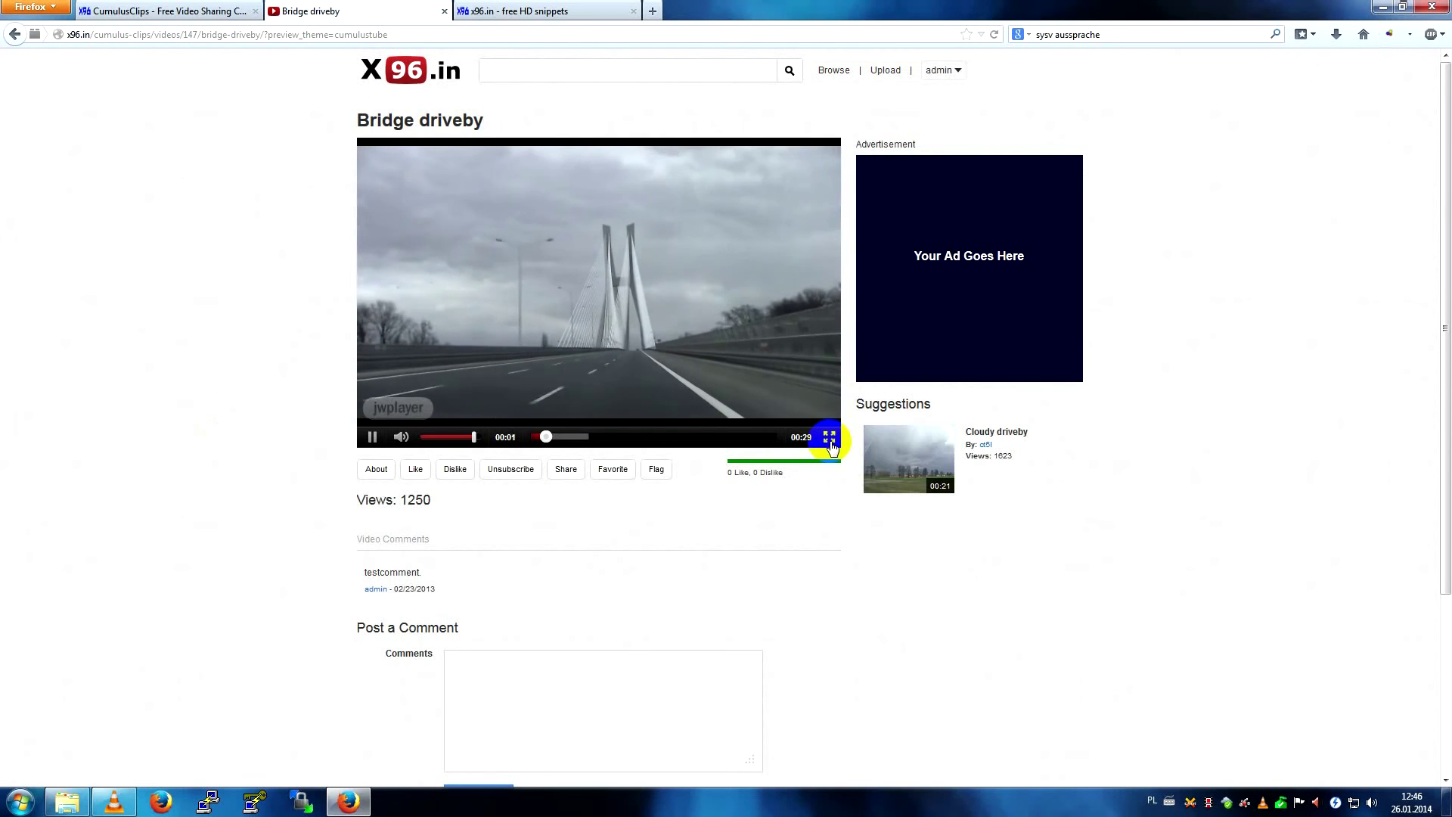
pyautogui.click(830, 438)
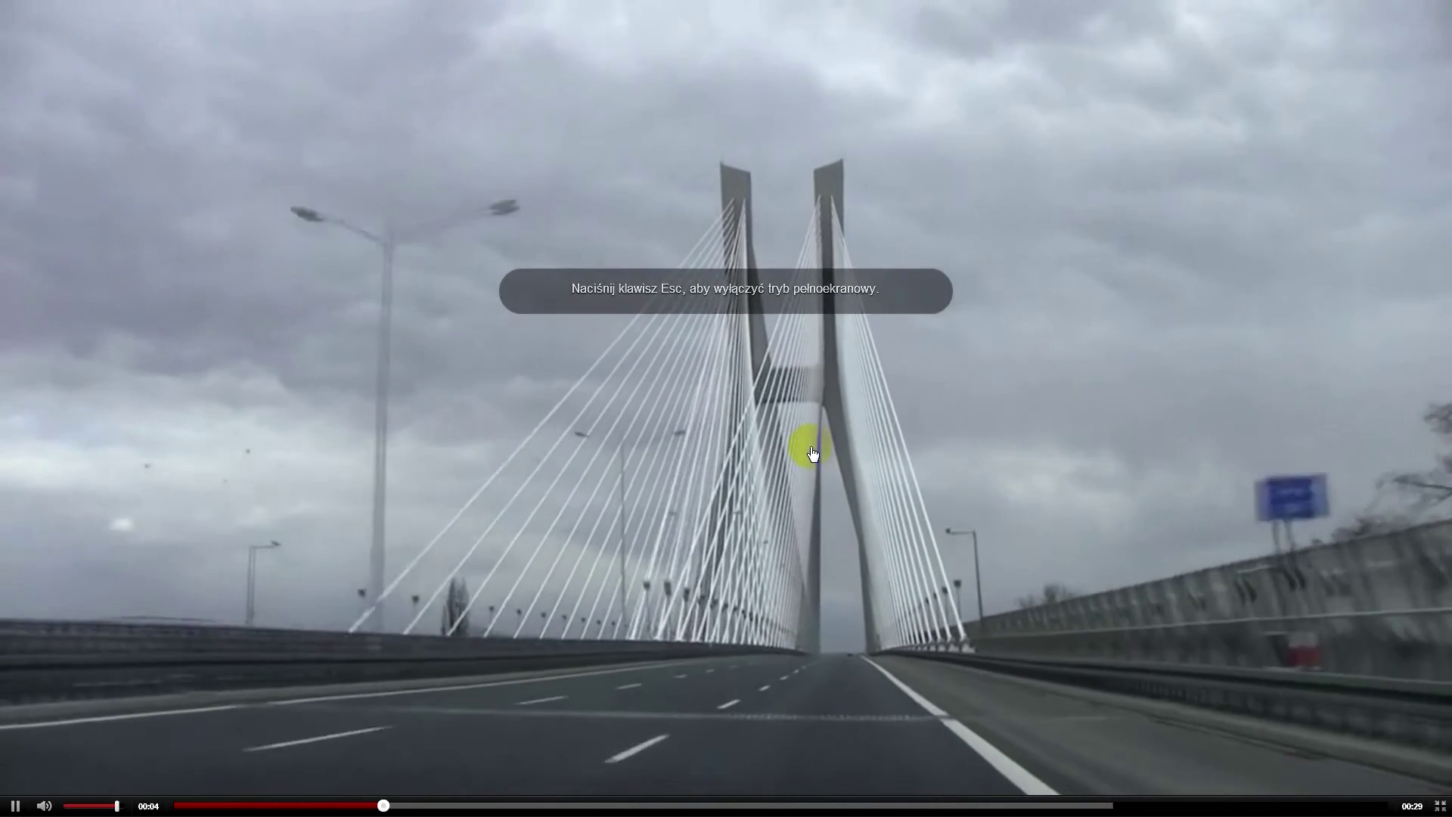
pyautogui.press('Escape')
pyautogui.click(554, 268)
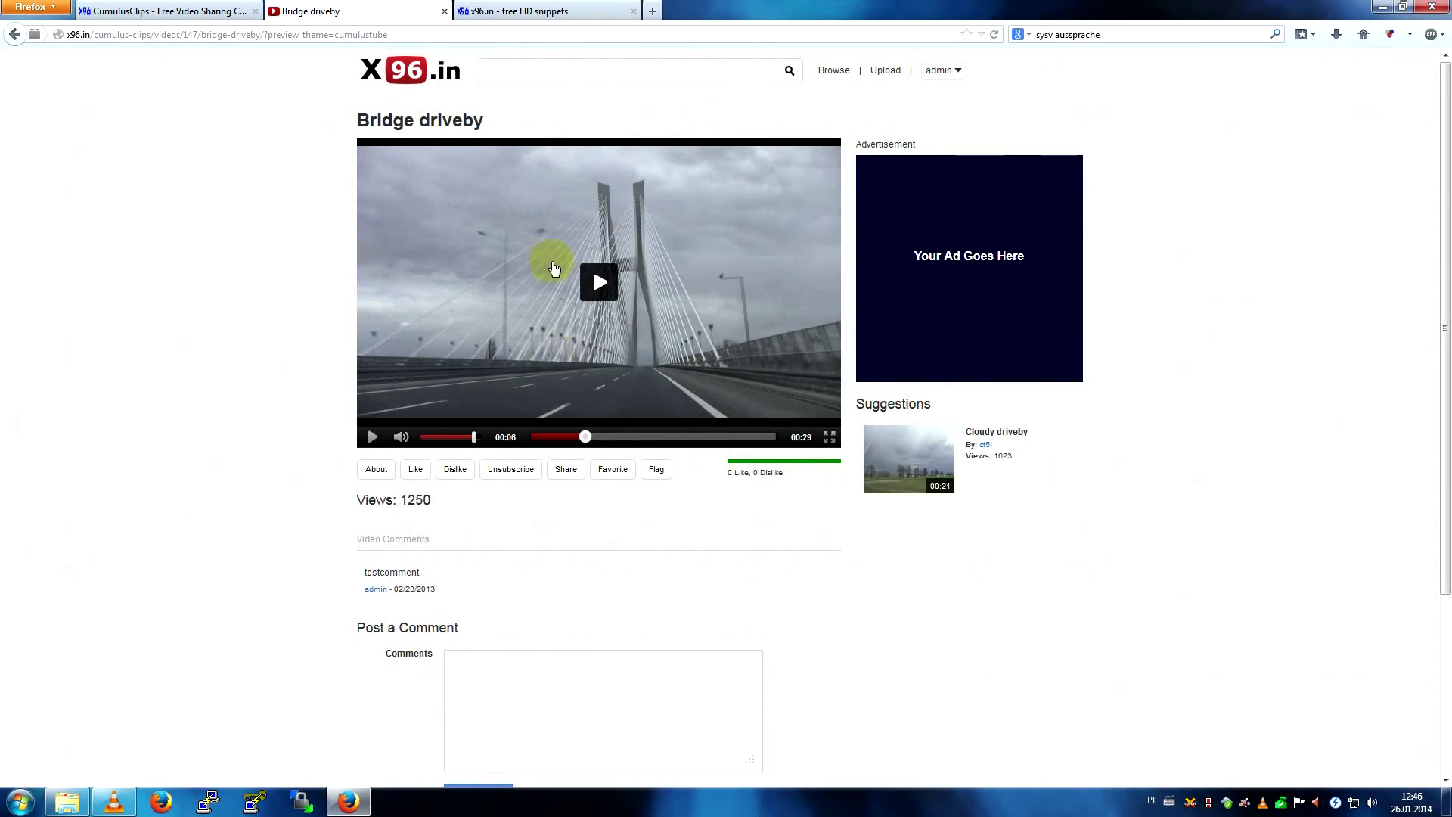
# Step: Compare the x96 and Cumulus themed tabs, then open the Admin Panel in a background tab
pyautogui.click(551, 10)
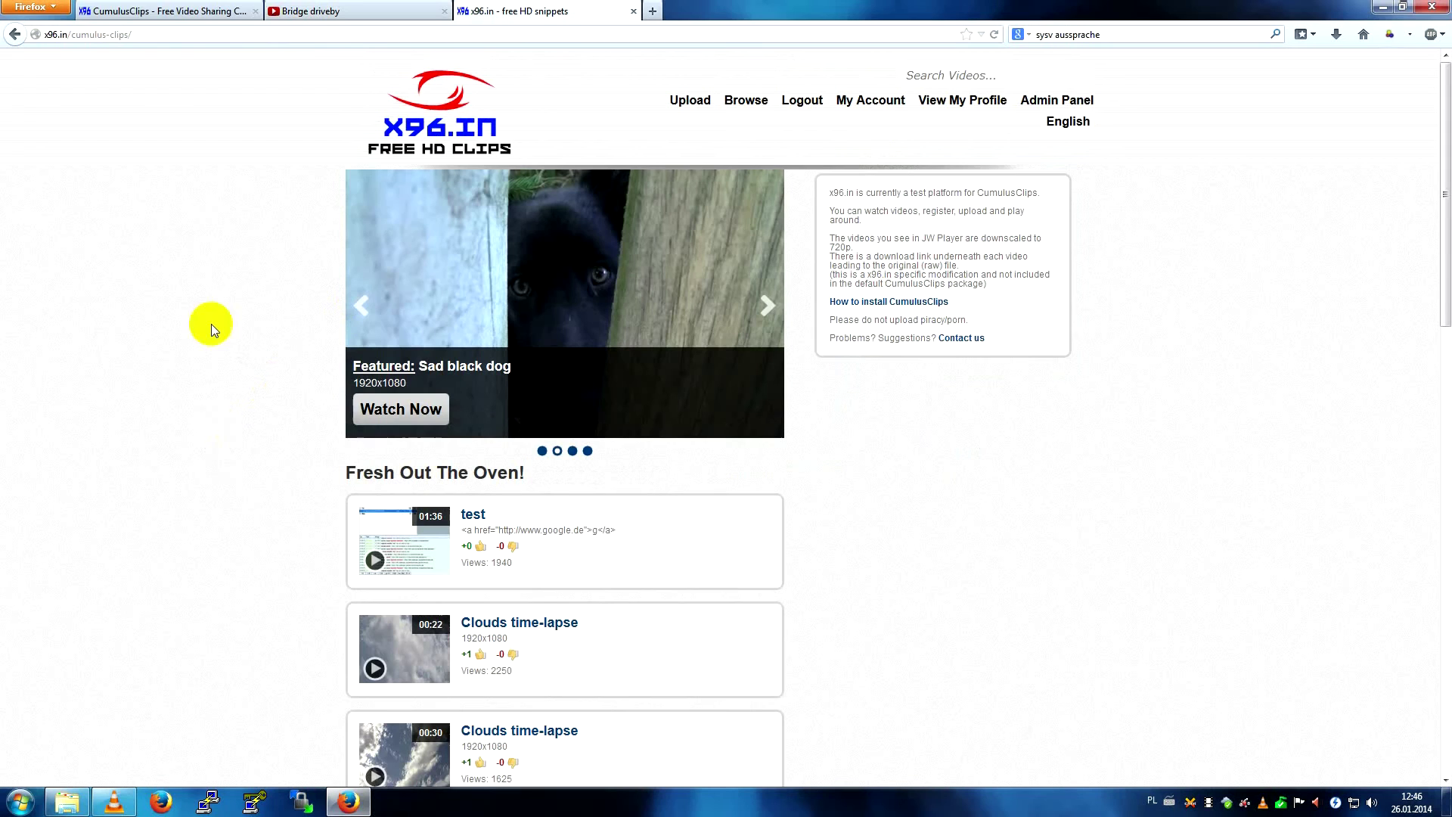
pyautogui.click(142, 7)
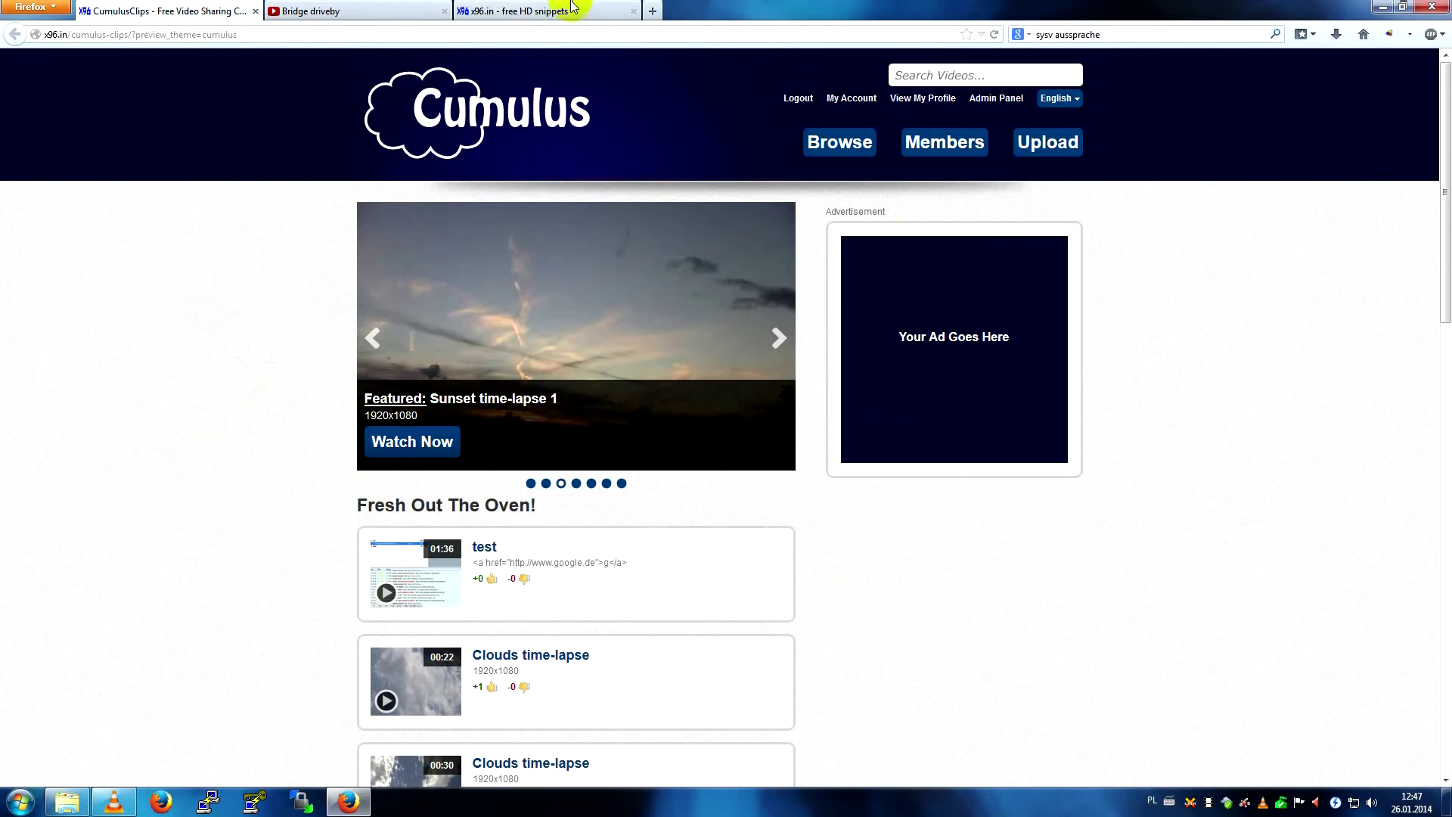
pyautogui.click(494, 4)
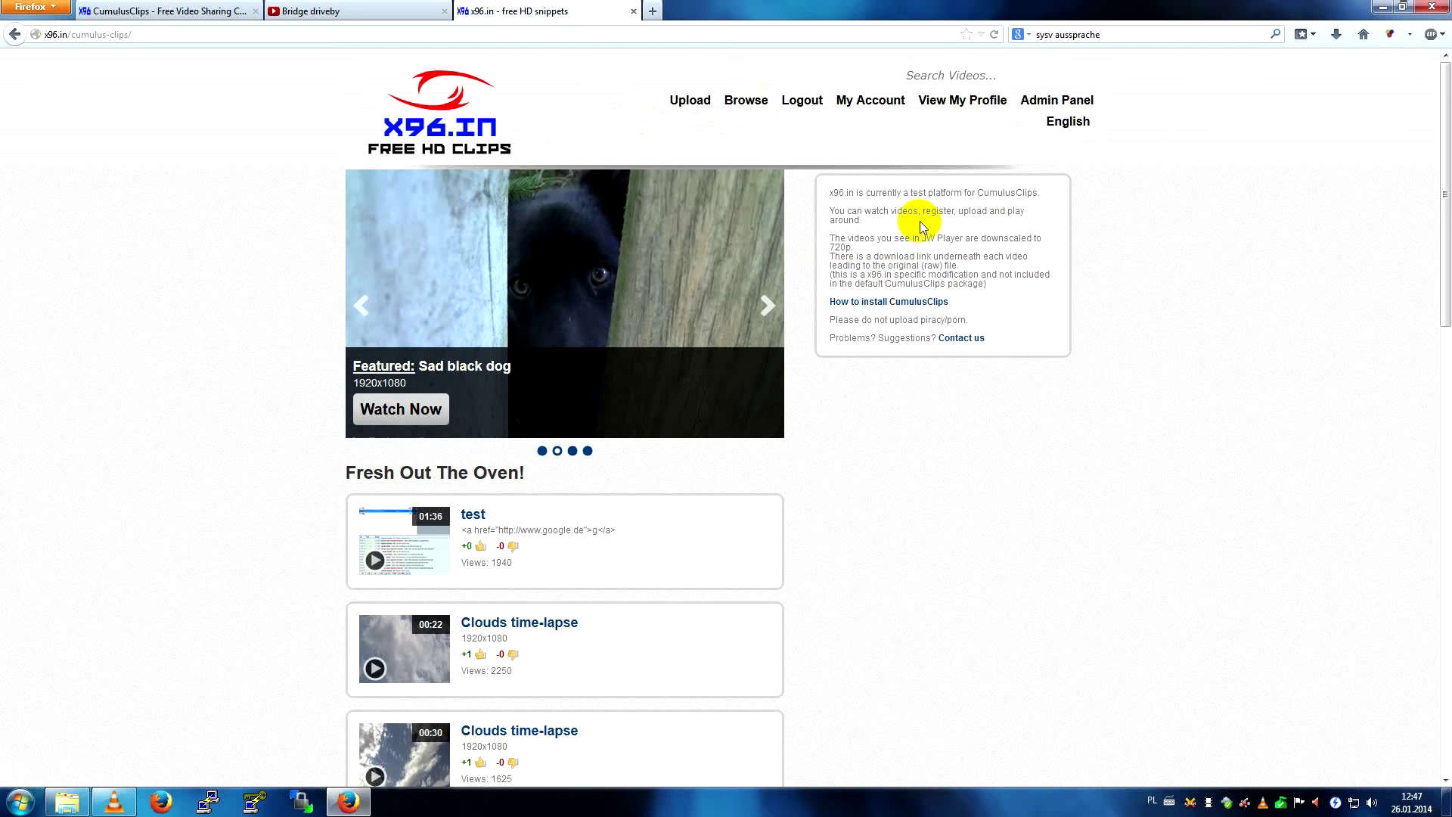
pyautogui.middleClick(1055, 100)
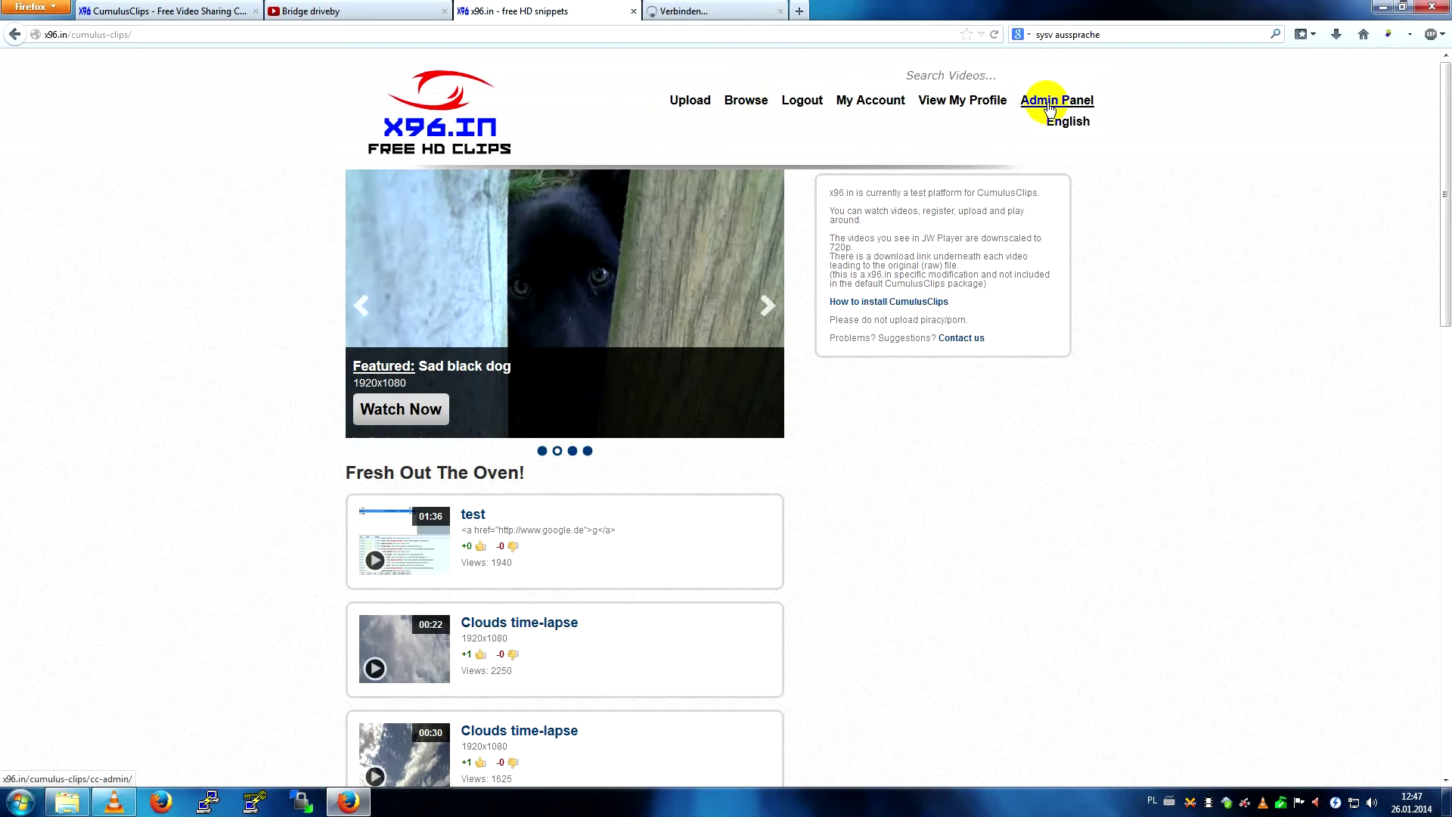
# Step: View the admin Dashboard, the Approved Videos list and the Video Categories page
pyautogui.click(708, 9)
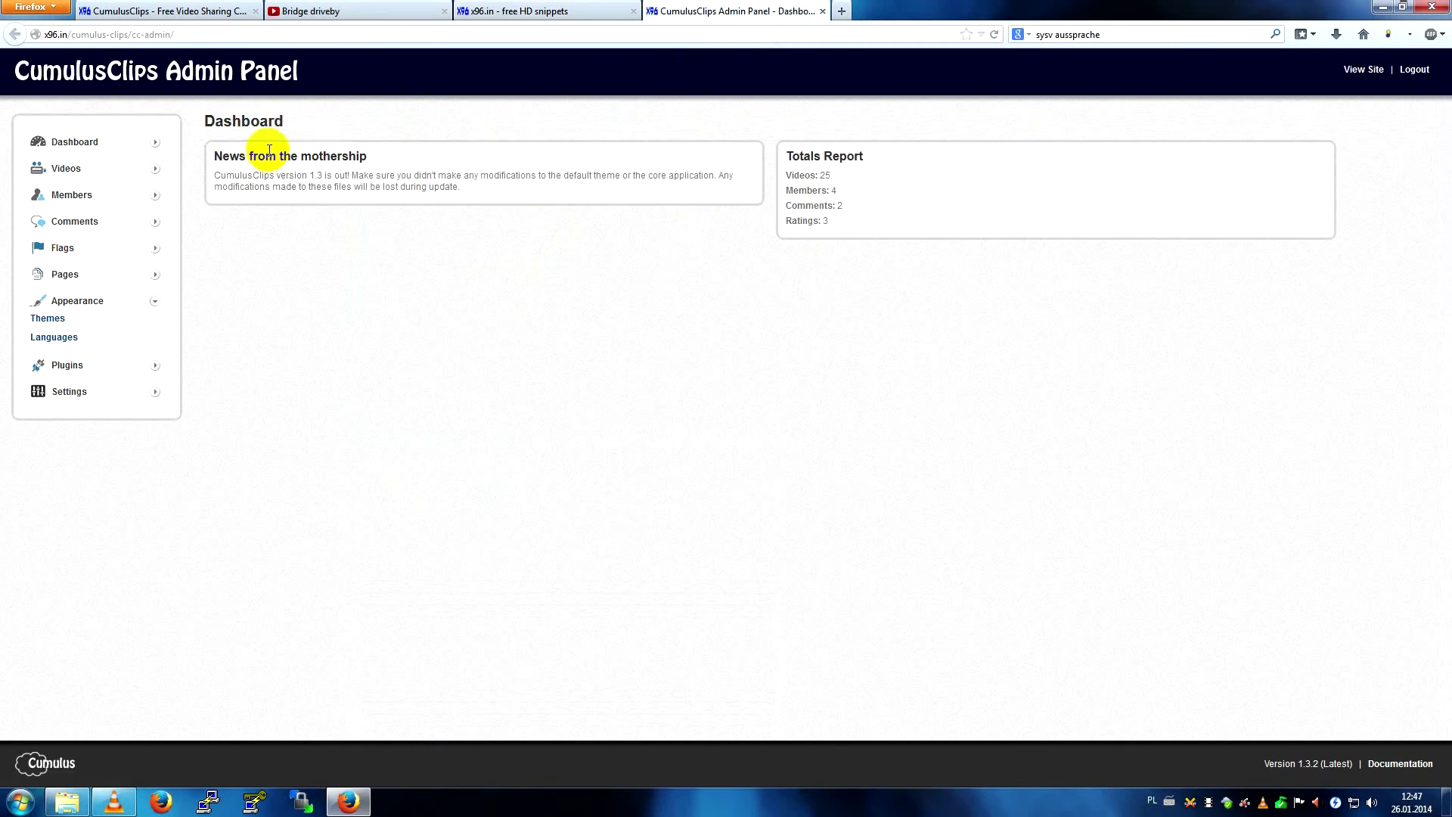
pyautogui.click(94, 144)
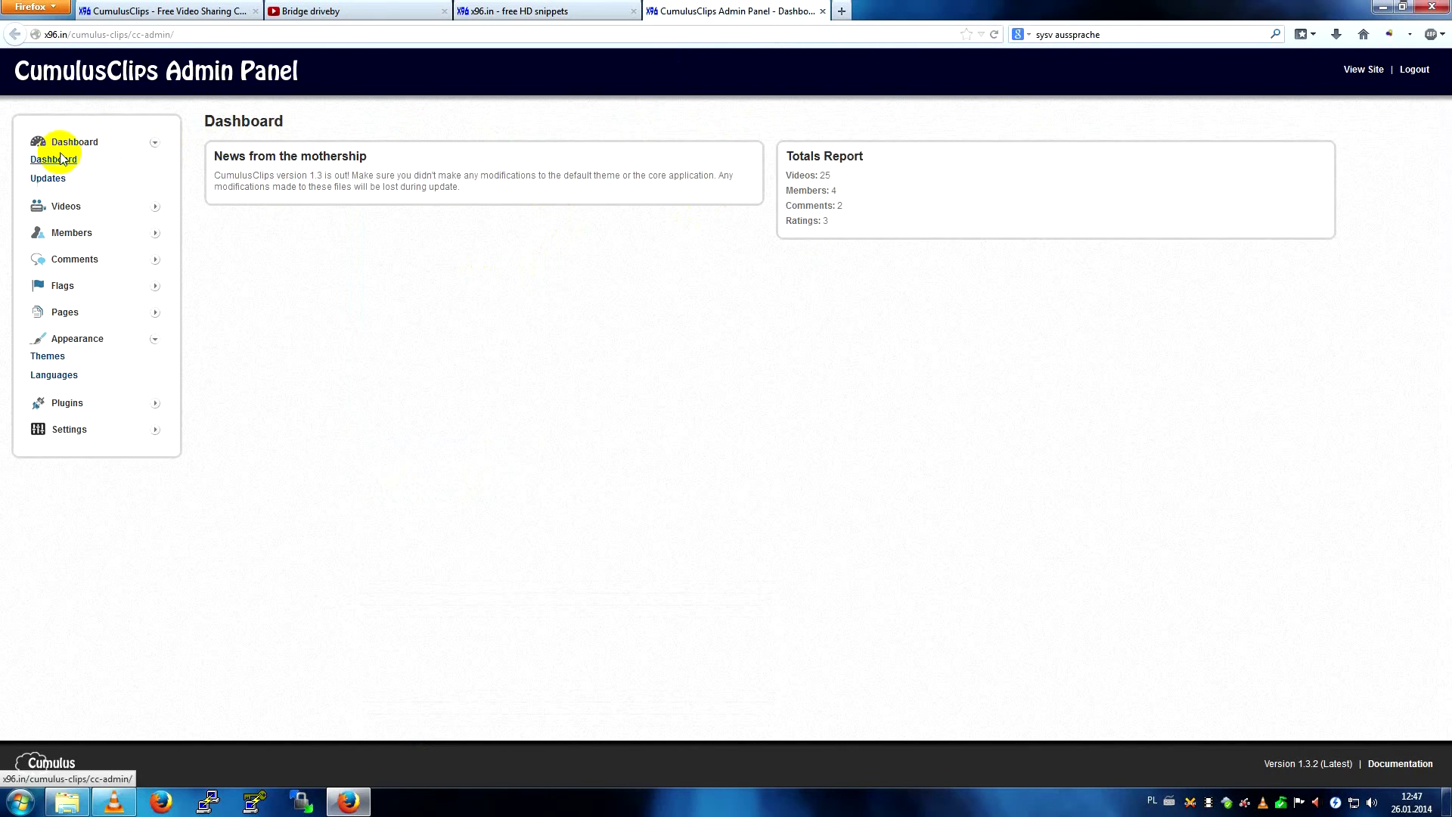
pyautogui.click(56, 159)
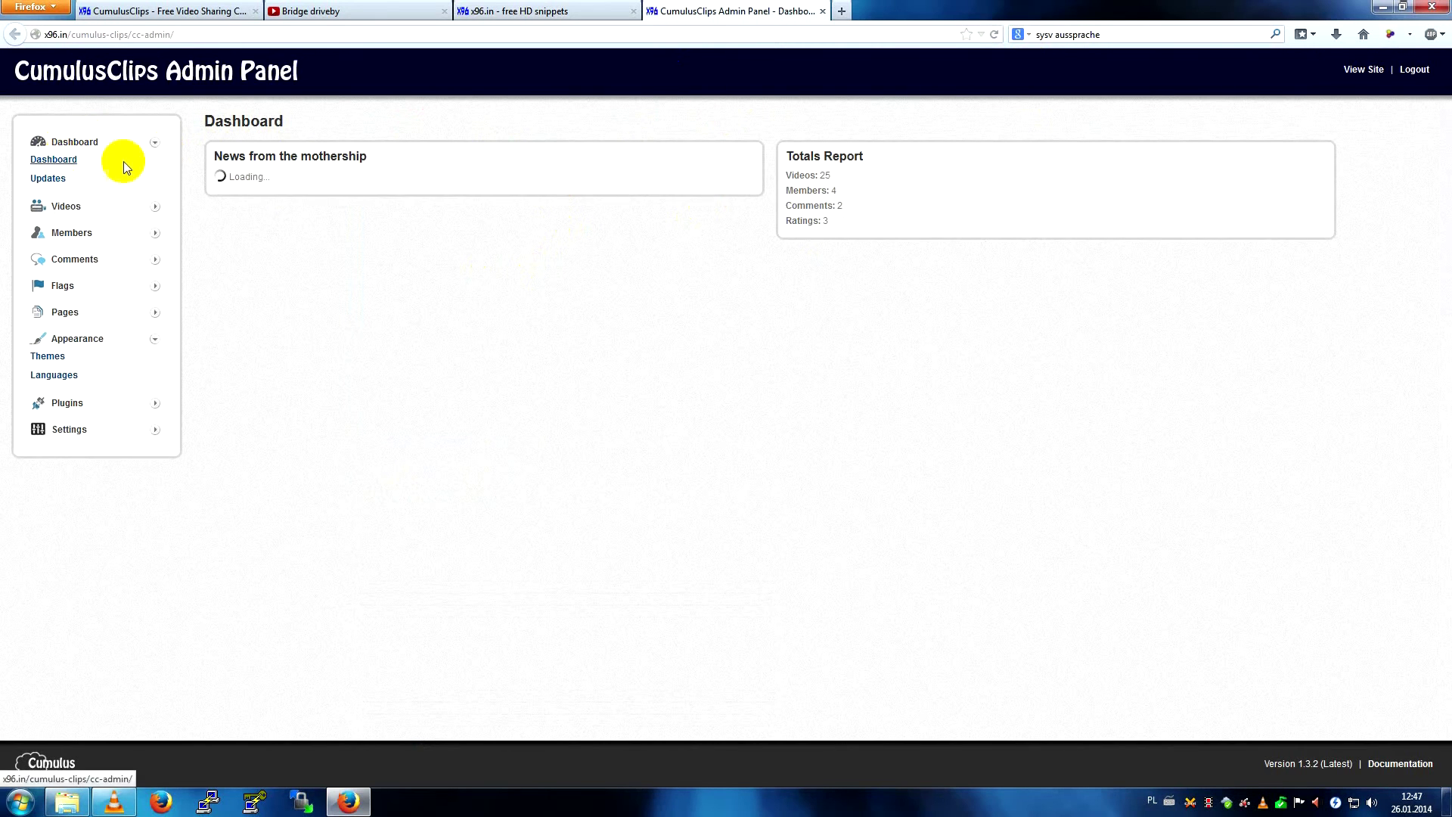
pyautogui.click(79, 211)
pyautogui.click(70, 224)
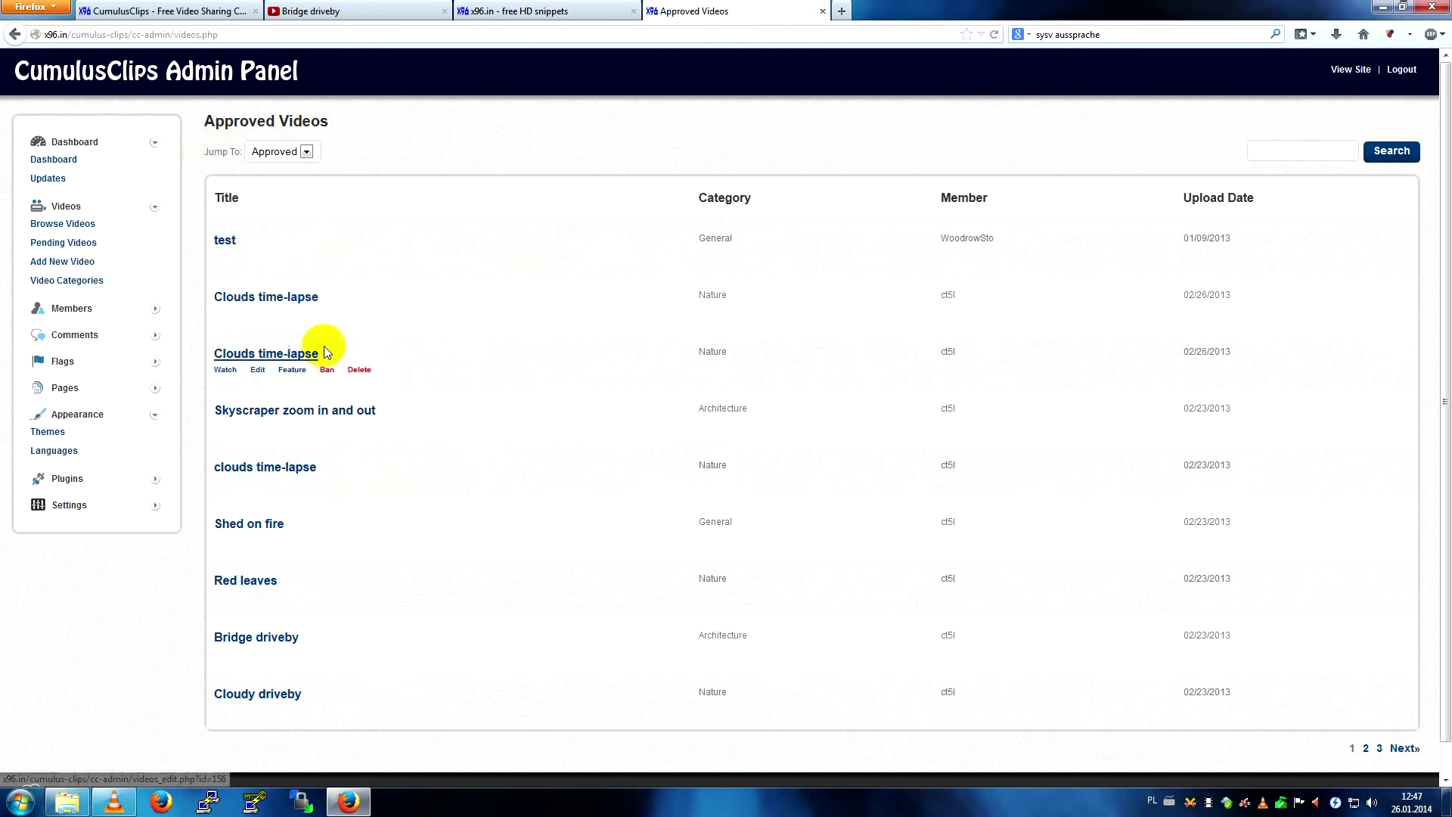
pyautogui.click(63, 280)
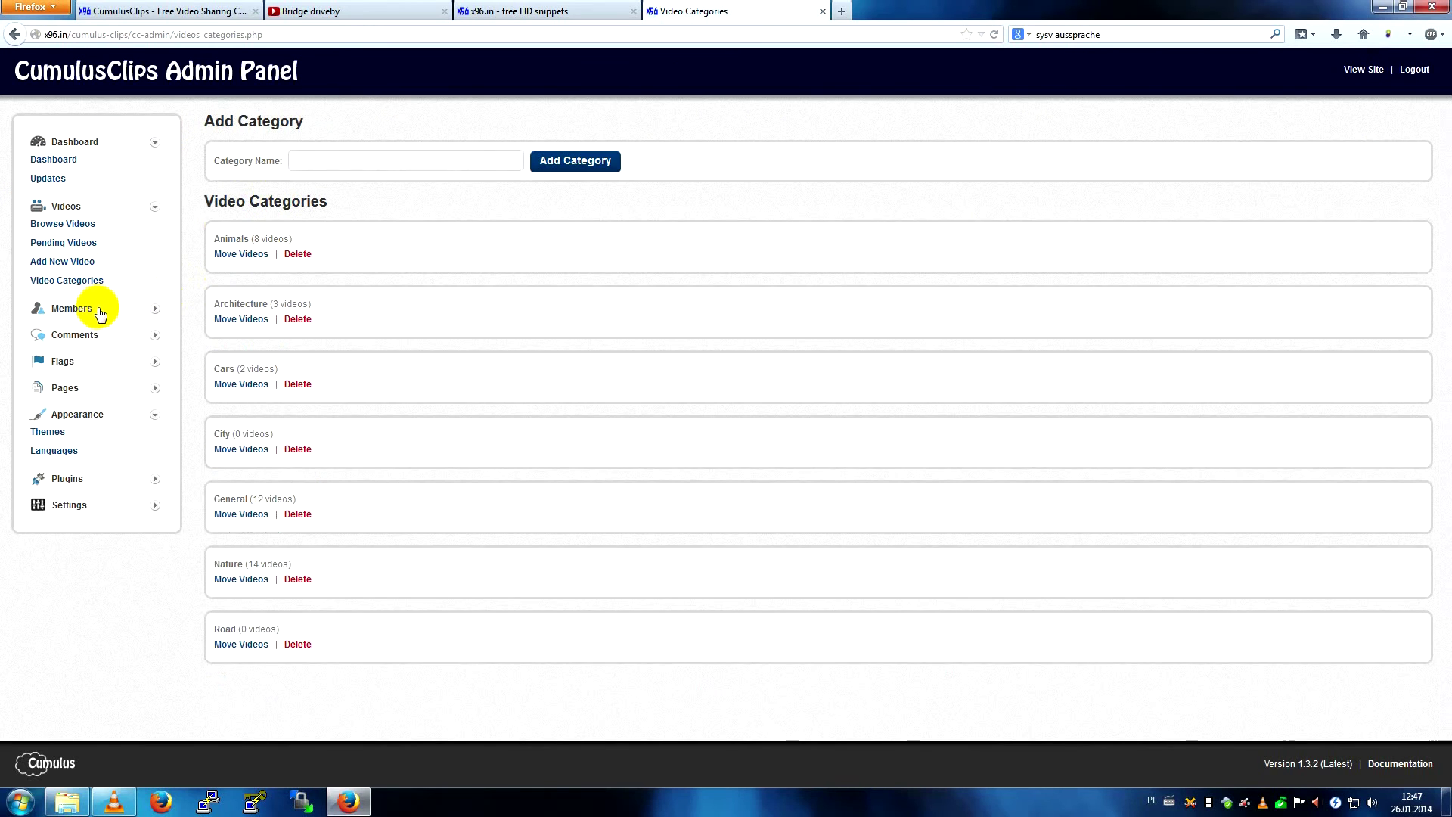
# Step: Show the Active Members list and expand the Comments section in the sidebar
pyautogui.click(101, 312)
pyautogui.click(70, 326)
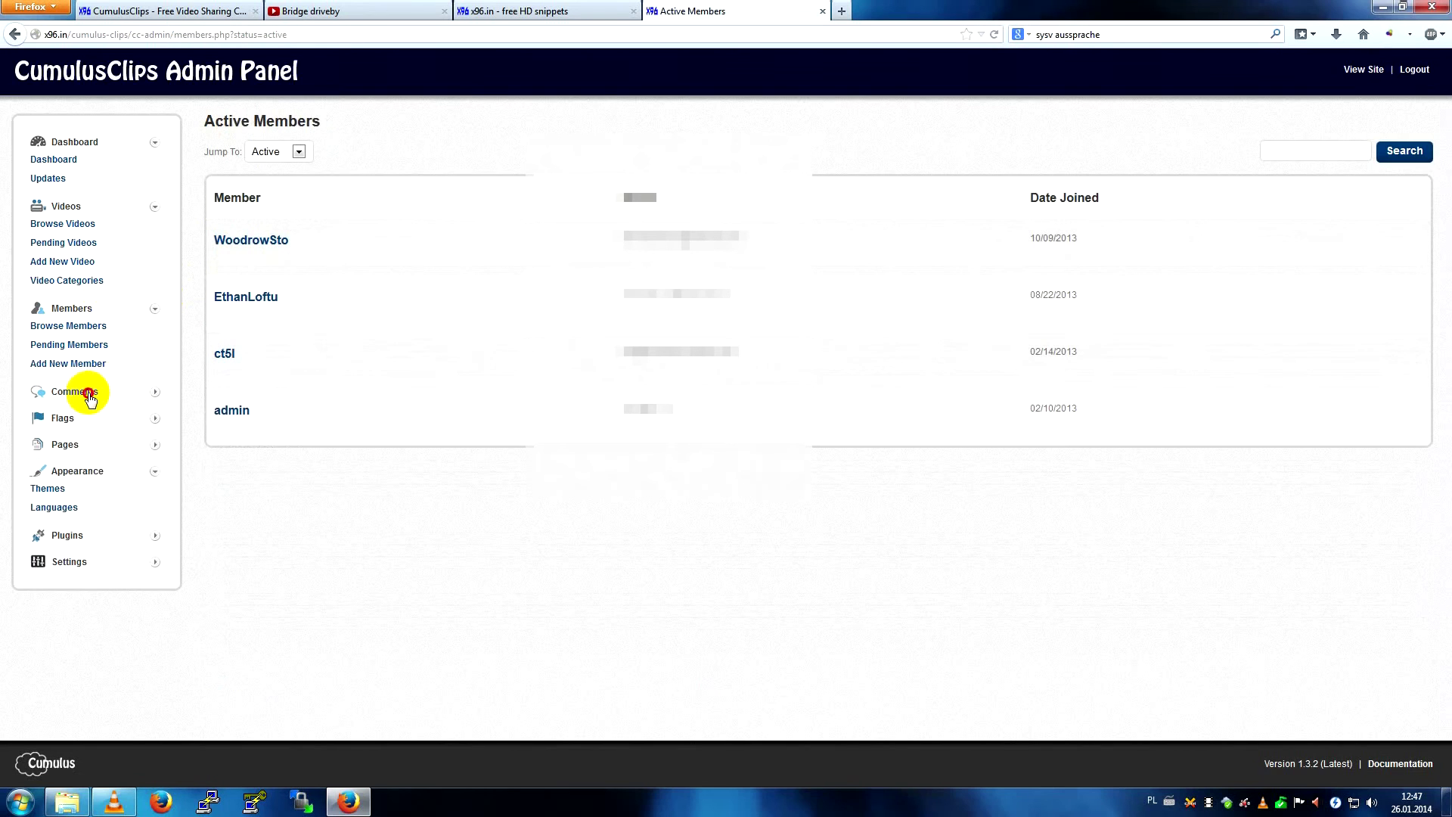
pyautogui.click(89, 395)
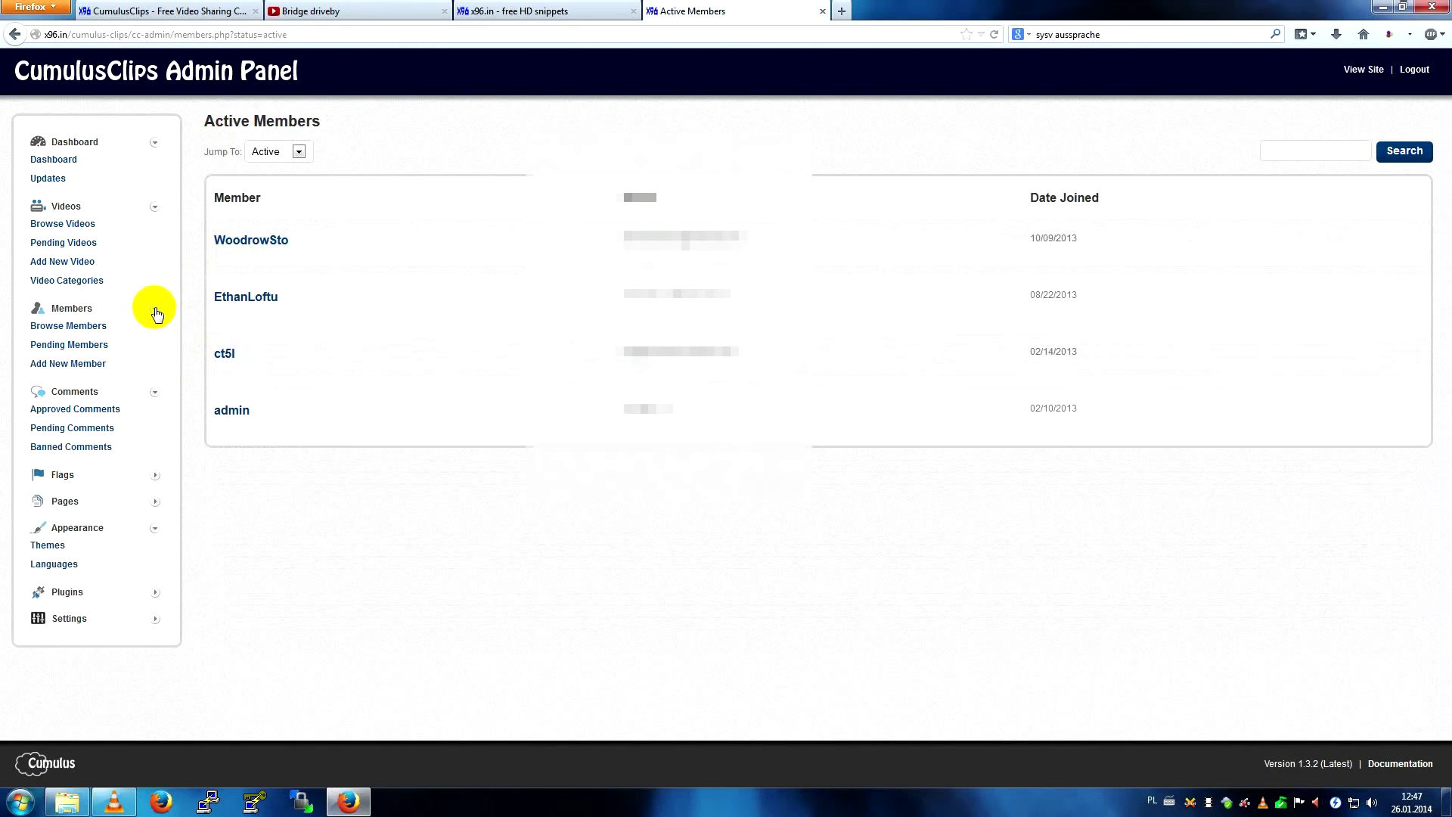
# Step: Collapse Members and view the Approved Comments and Pending Comments lists
pyautogui.click(157, 311)
pyautogui.click(95, 353)
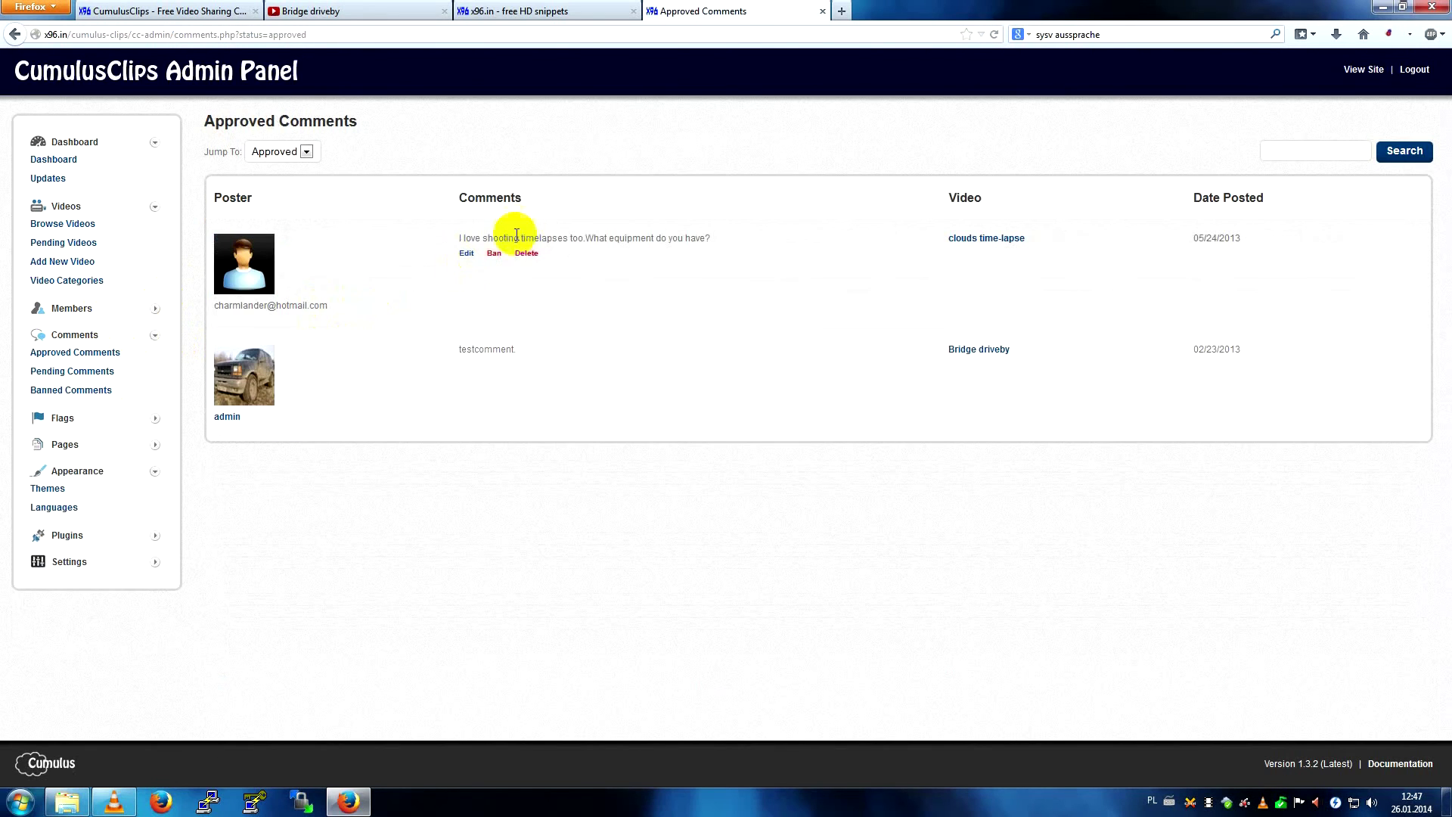
pyautogui.click(74, 370)
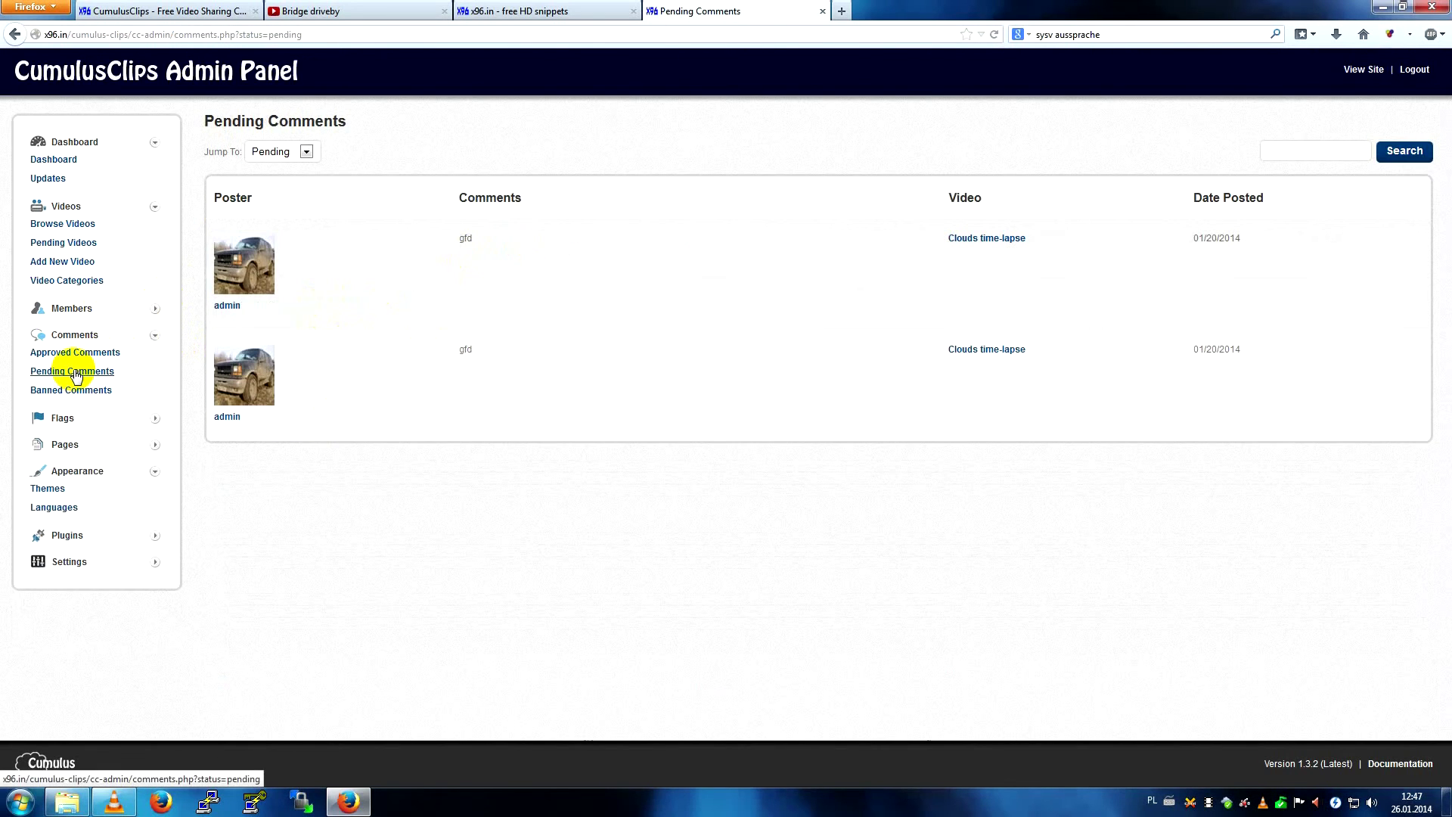
# Step: View Flagged Videos and the Add New Page form, then the Themes page
pyautogui.click(152, 417)
pyautogui.click(64, 435)
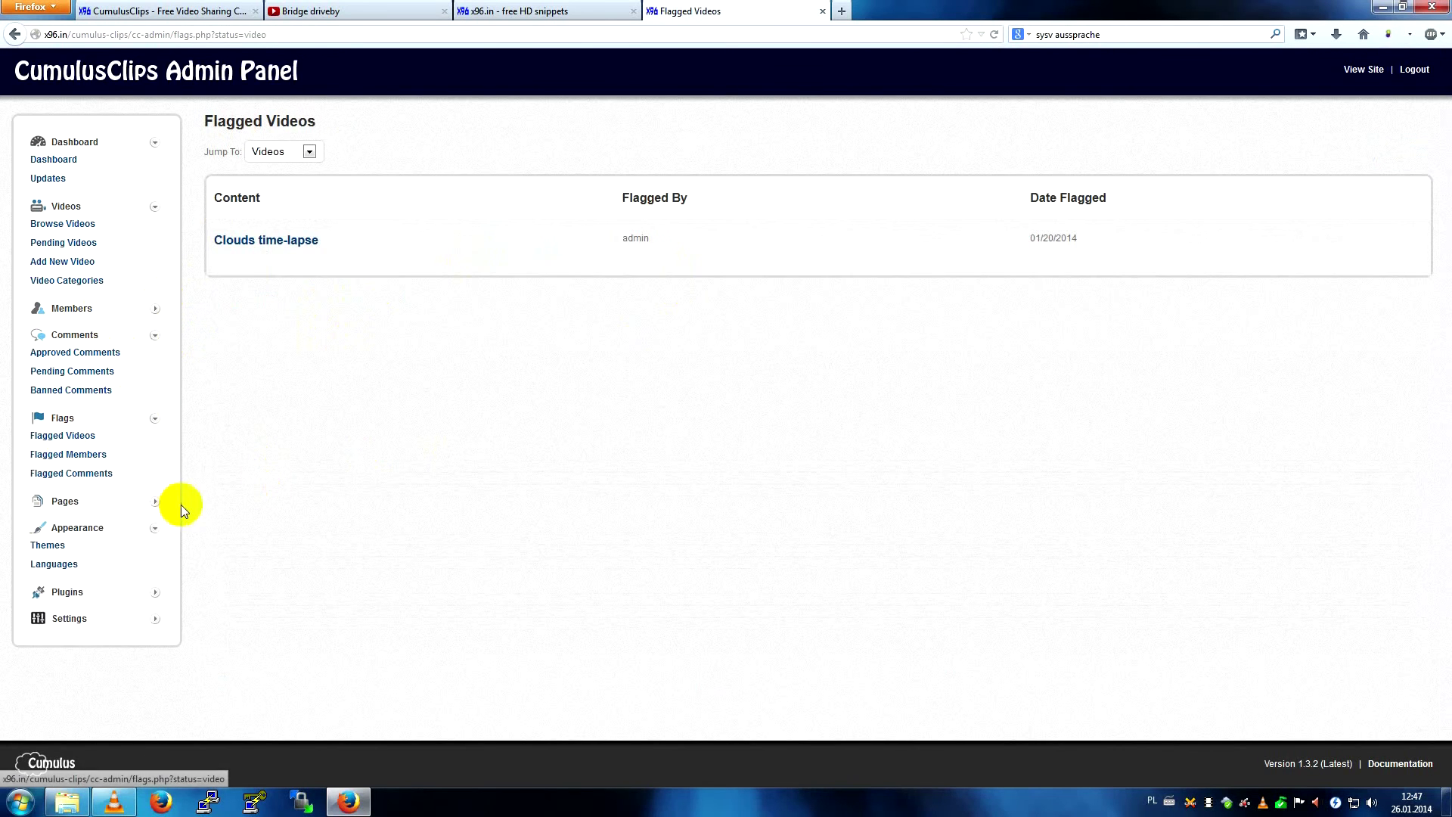
pyautogui.click(154, 503)
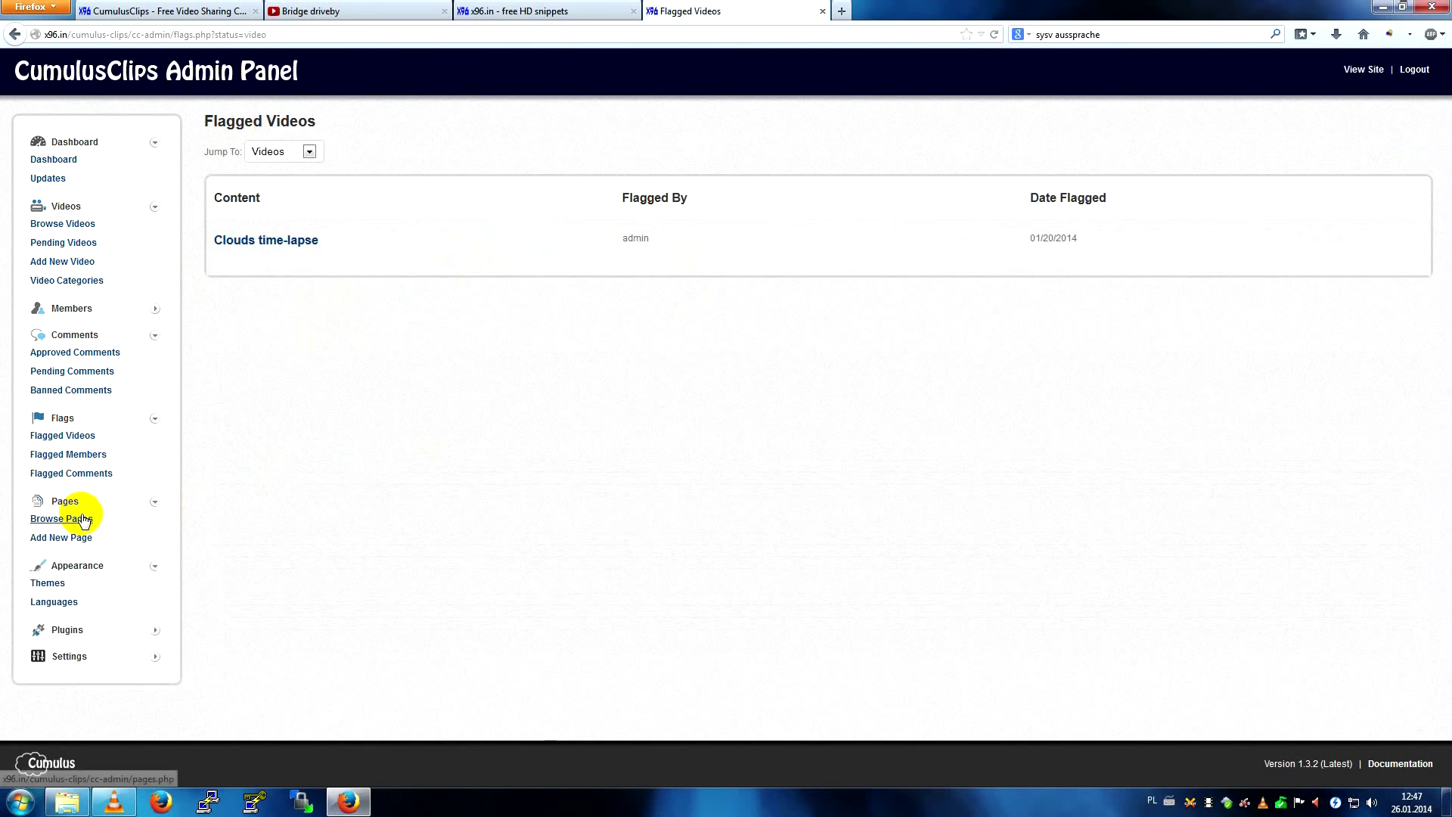
pyautogui.click(70, 536)
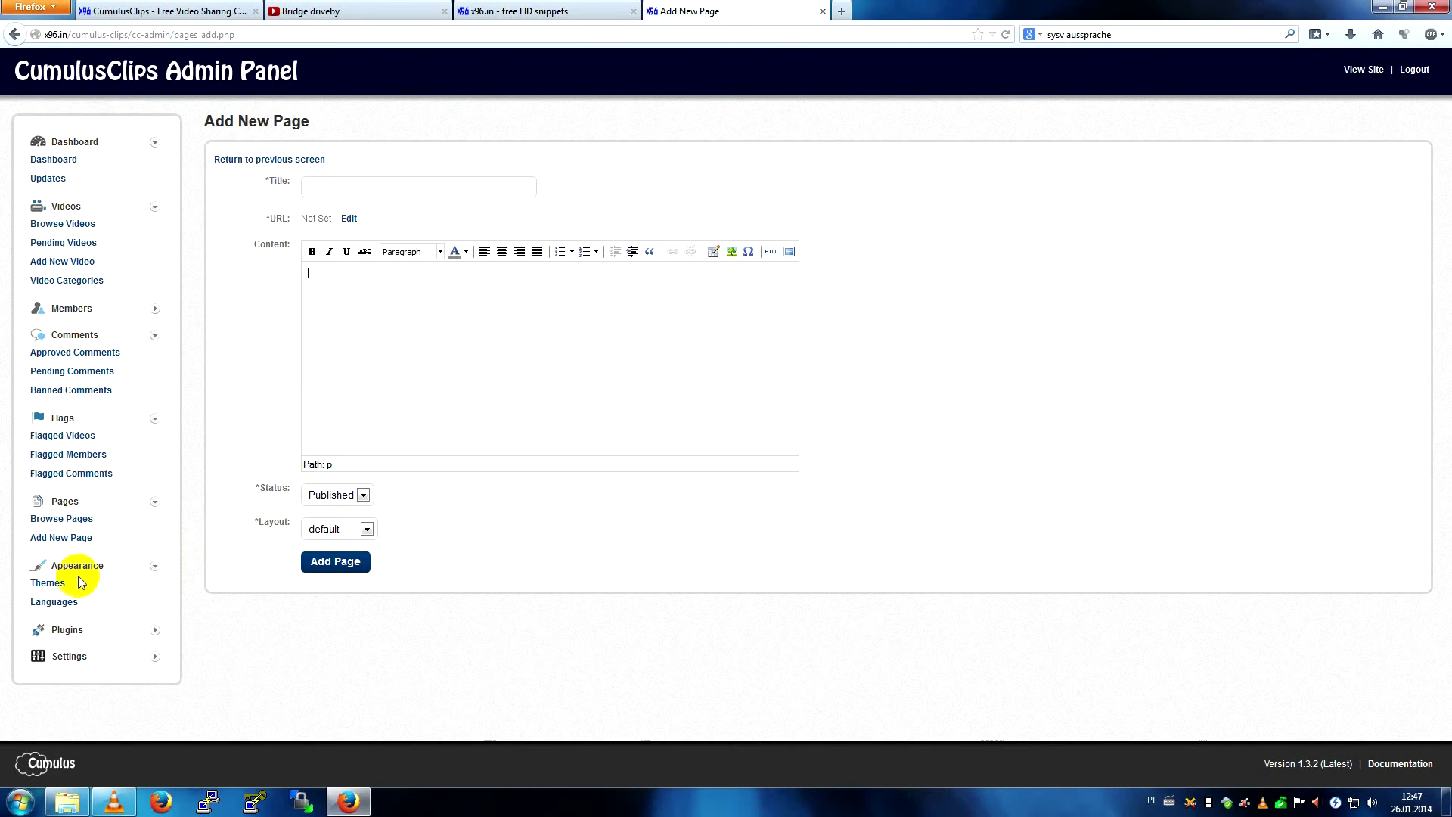
pyautogui.click(47, 583)
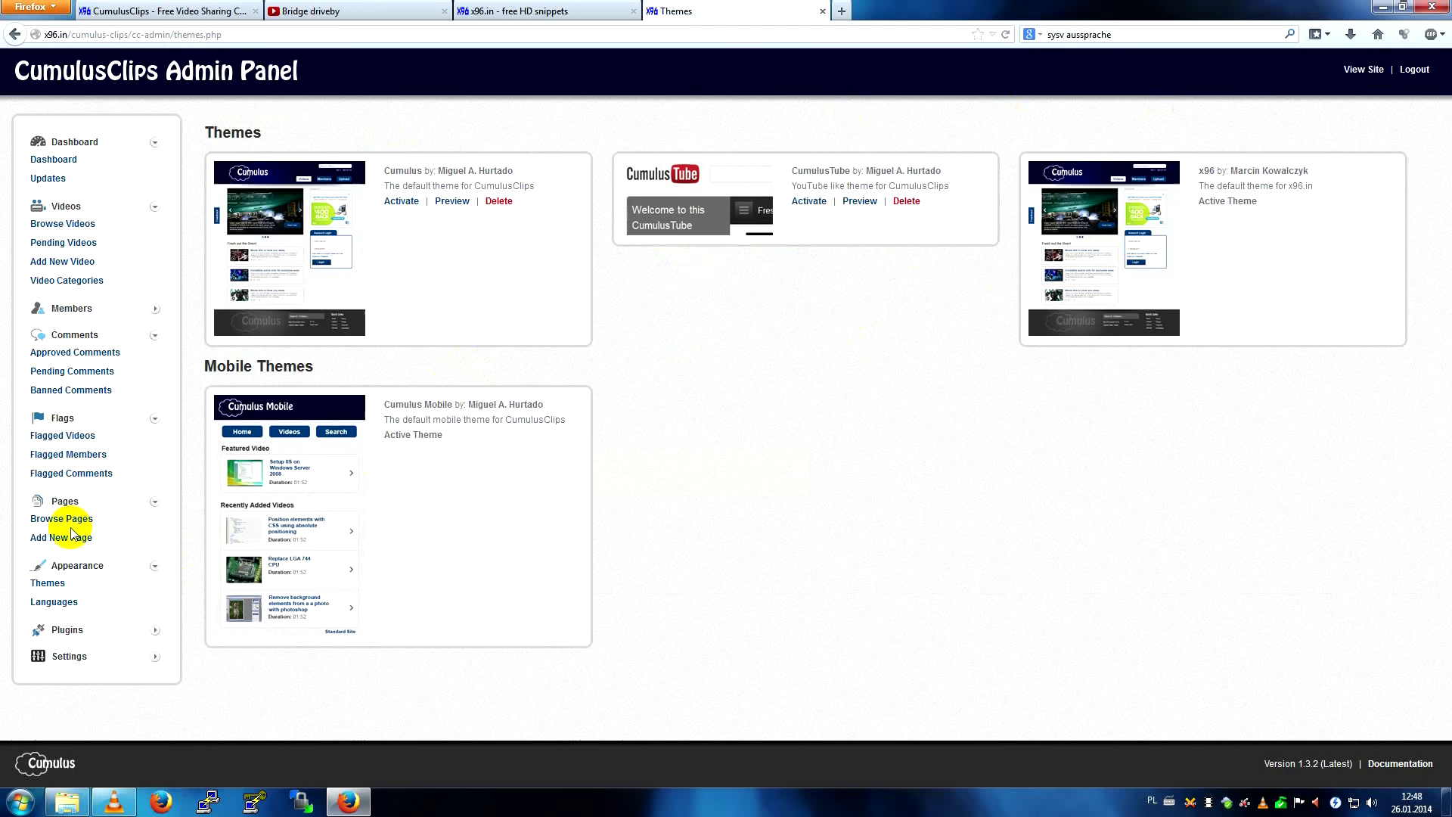
# Step: Show the Languages page with English default and German informal, after glancing at the front page
pyautogui.click(64, 603)
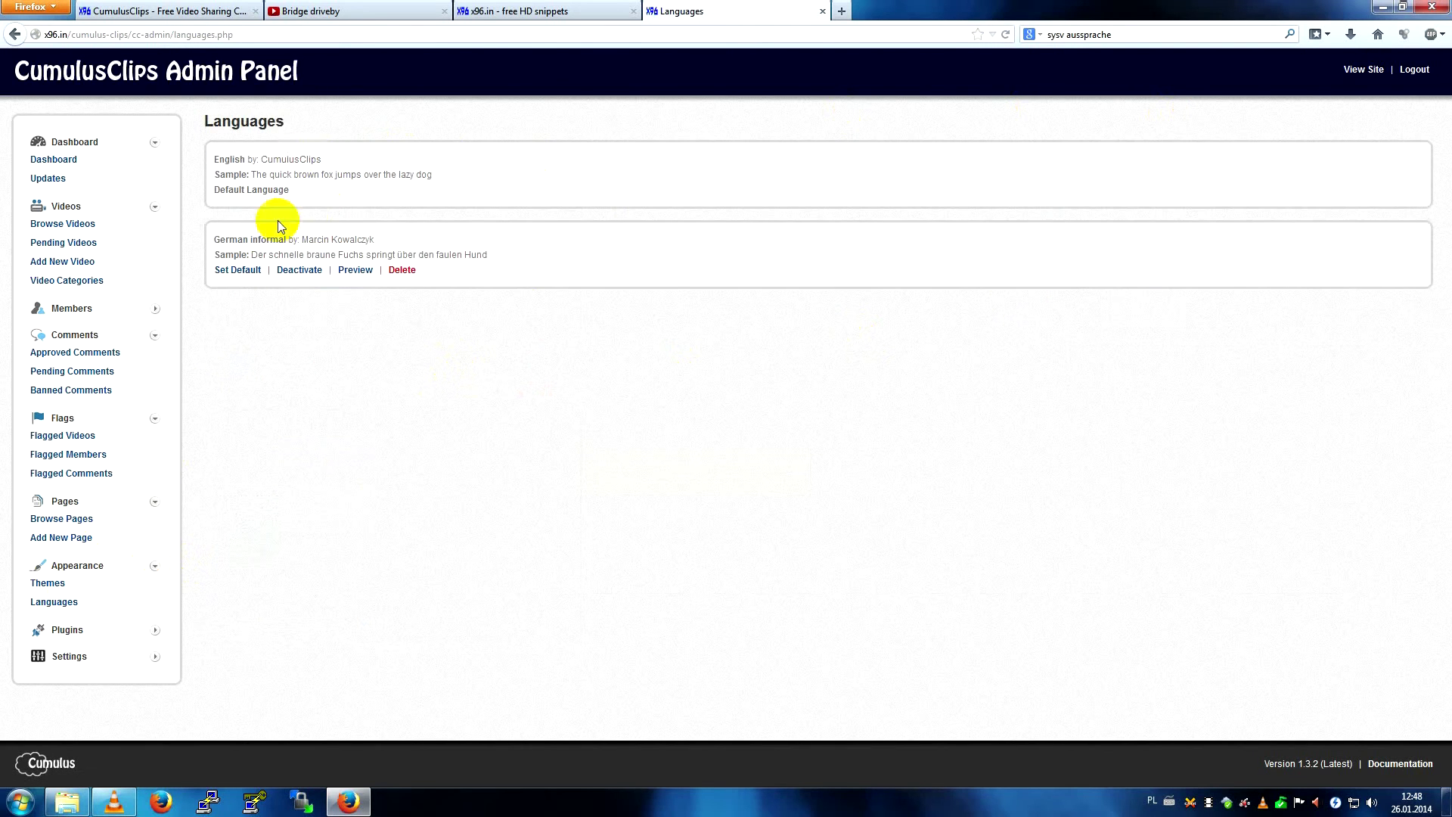
pyautogui.click(510, 11)
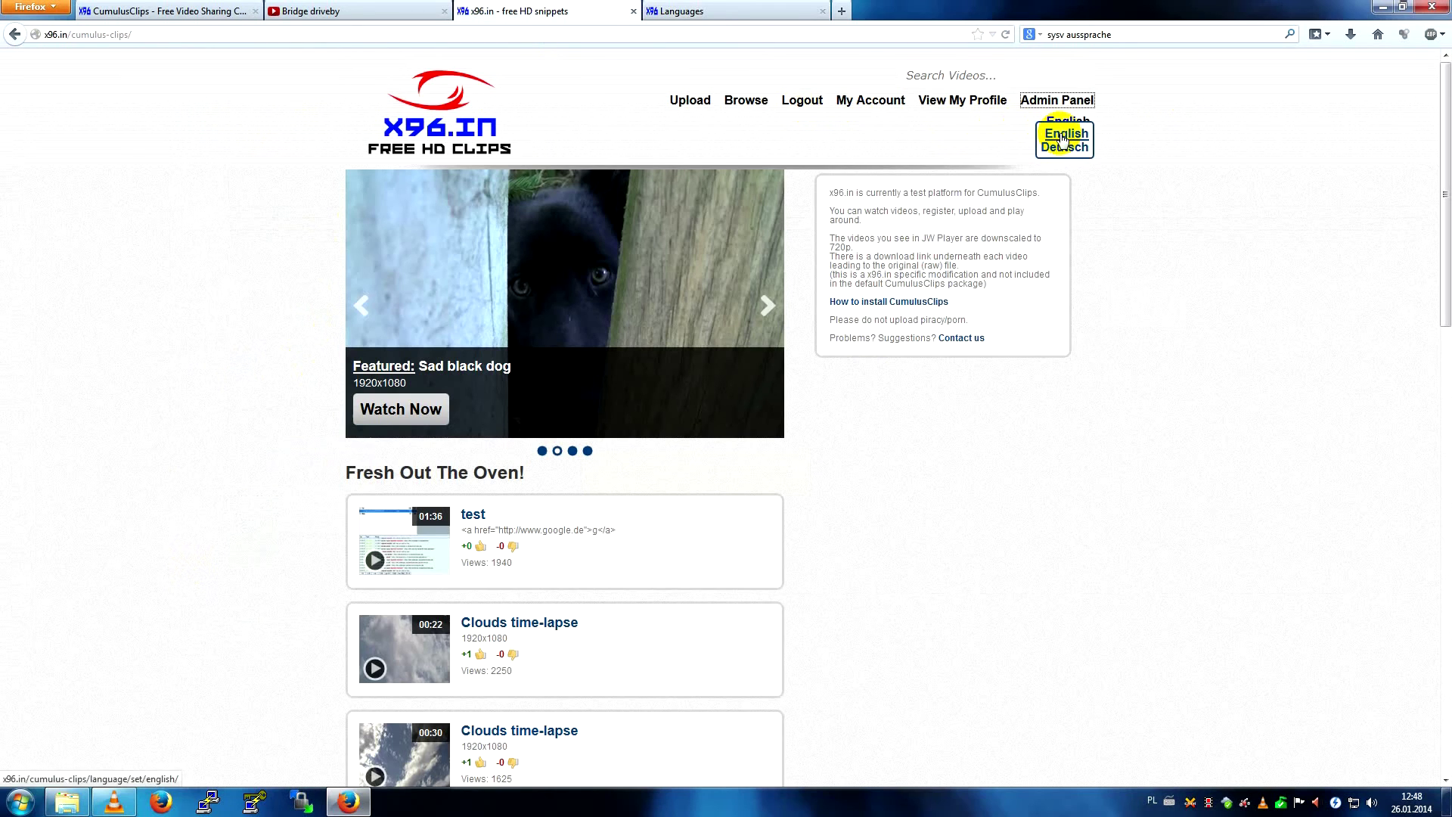
pyautogui.click(775, 9)
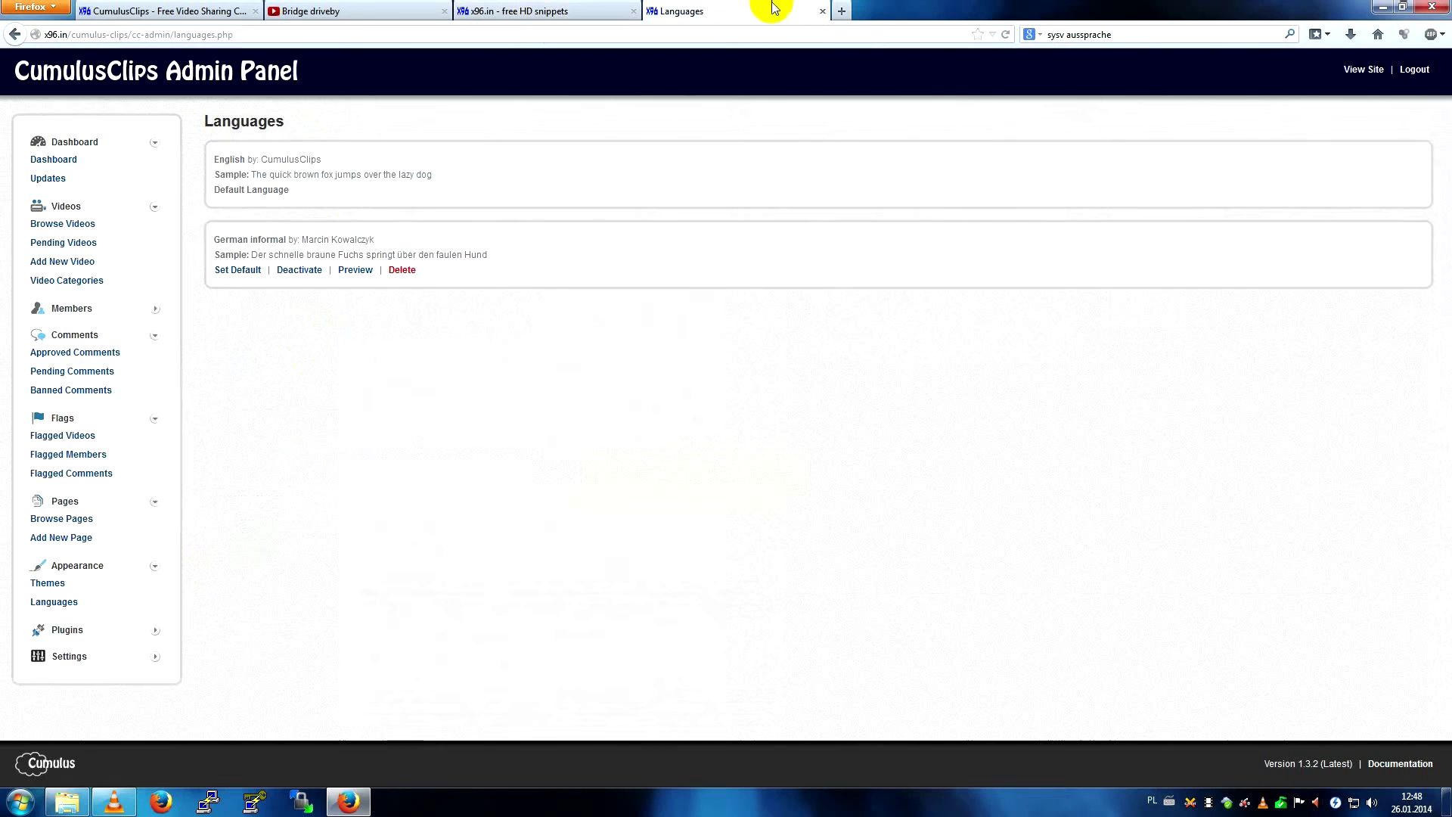
# Step: List installed plugins and inspect the Addition Extensions enabling plugin 0.0.1 description
pyautogui.click(66, 630)
pyautogui.click(58, 649)
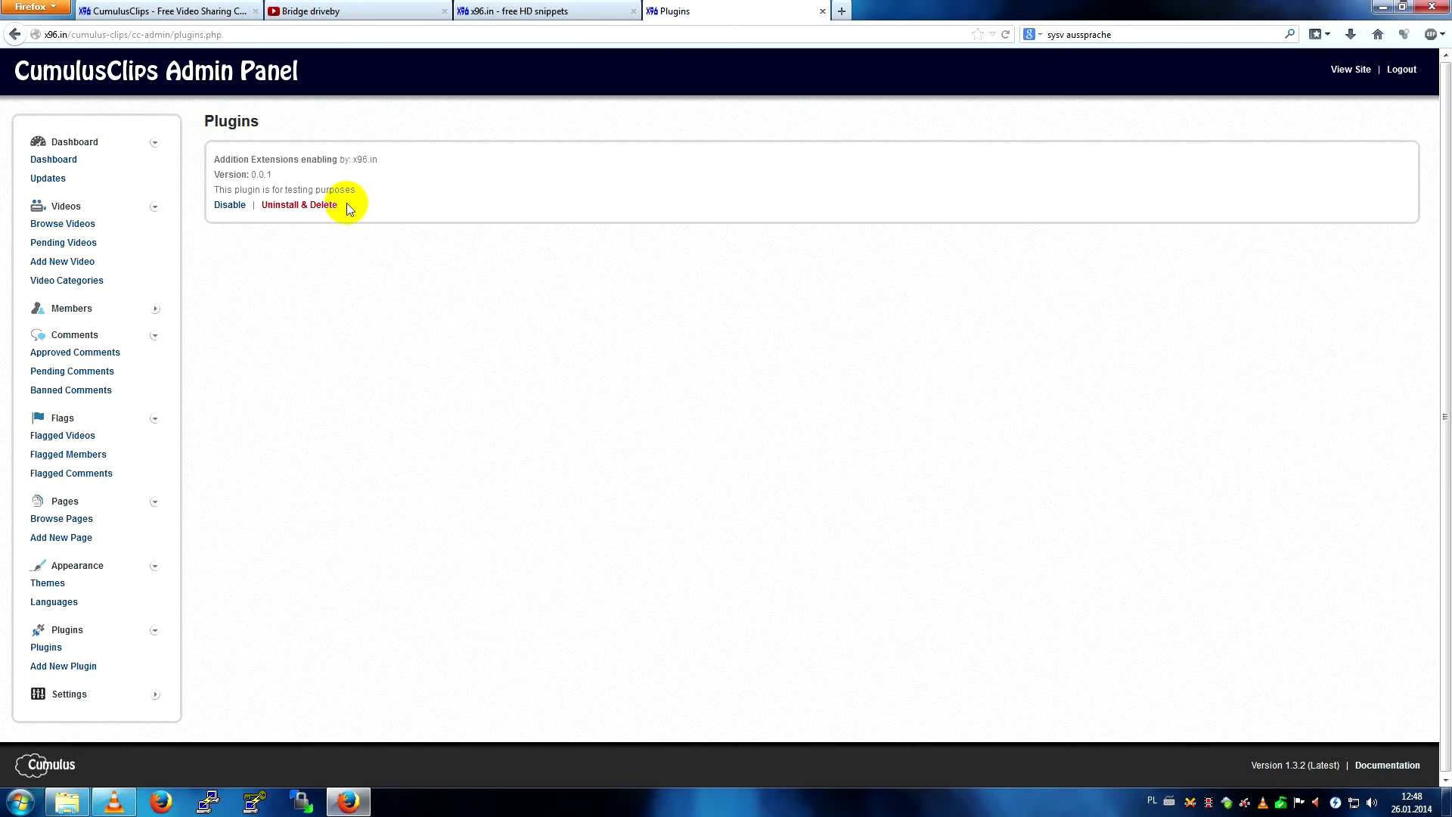
pyautogui.moveTo(355, 206); pyautogui.dragTo(333, 162)
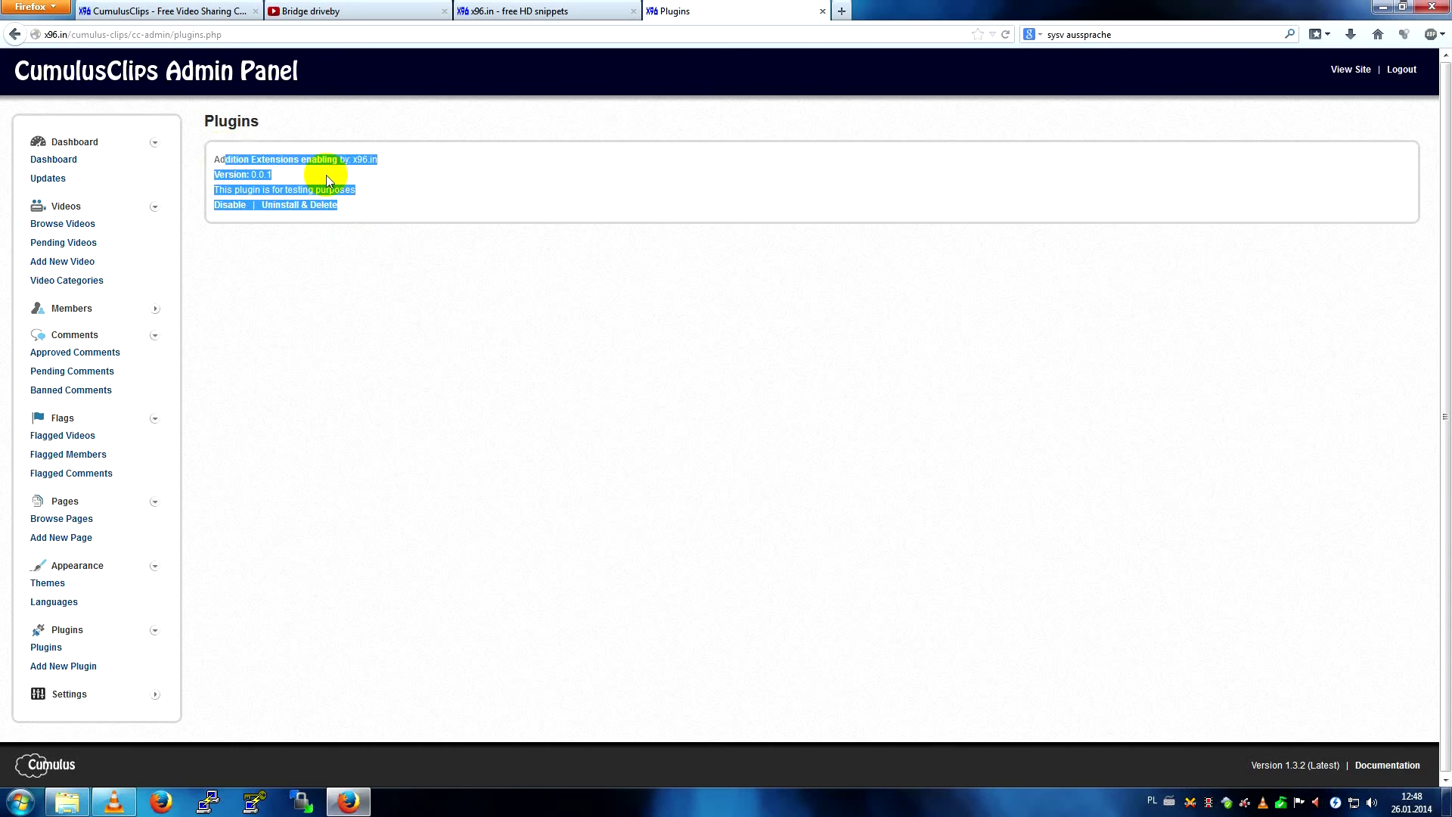
pyautogui.click(357, 204)
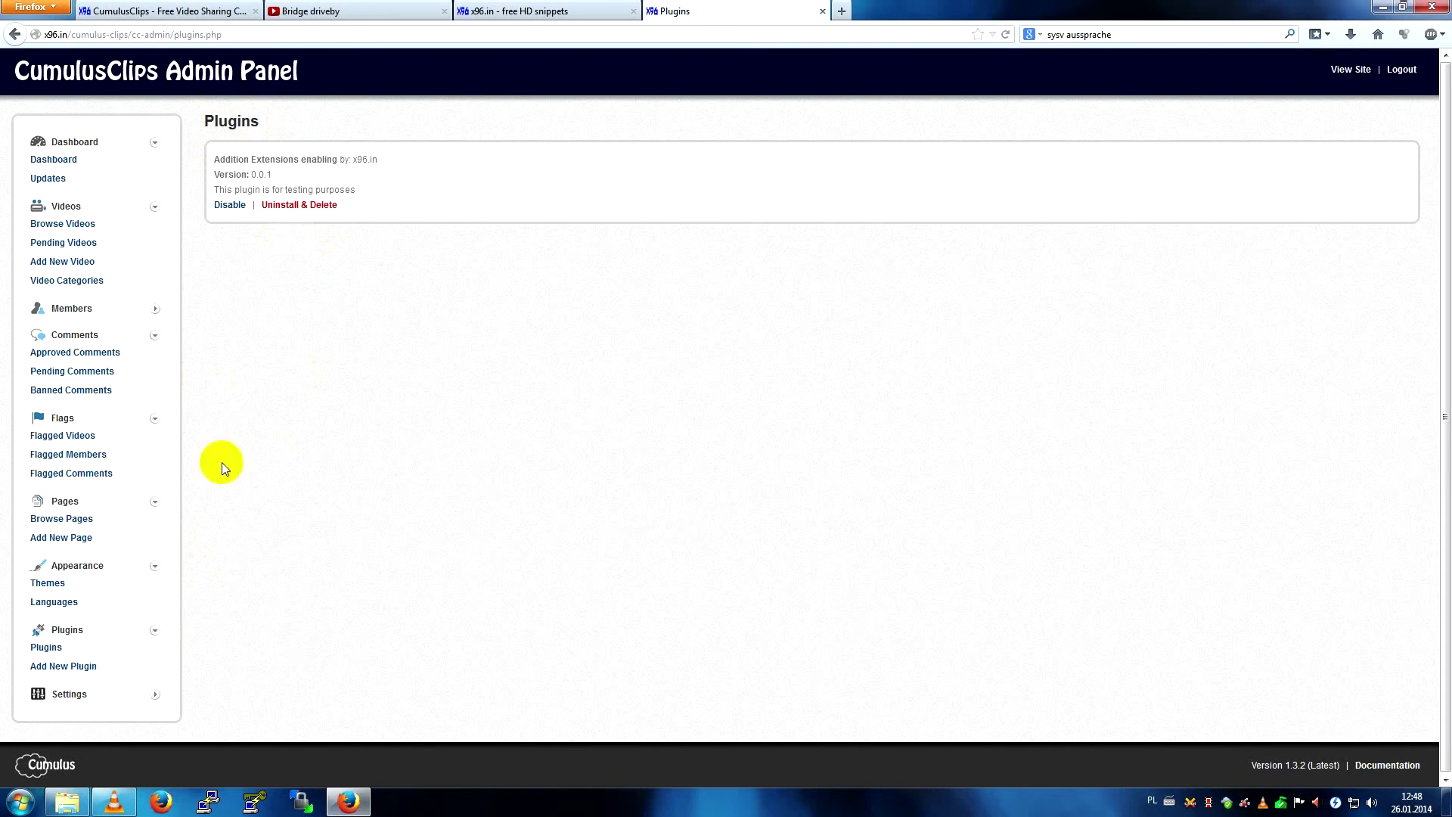
# Step: Go through the General settings to the Video Settings page
pyautogui.click(82, 703)
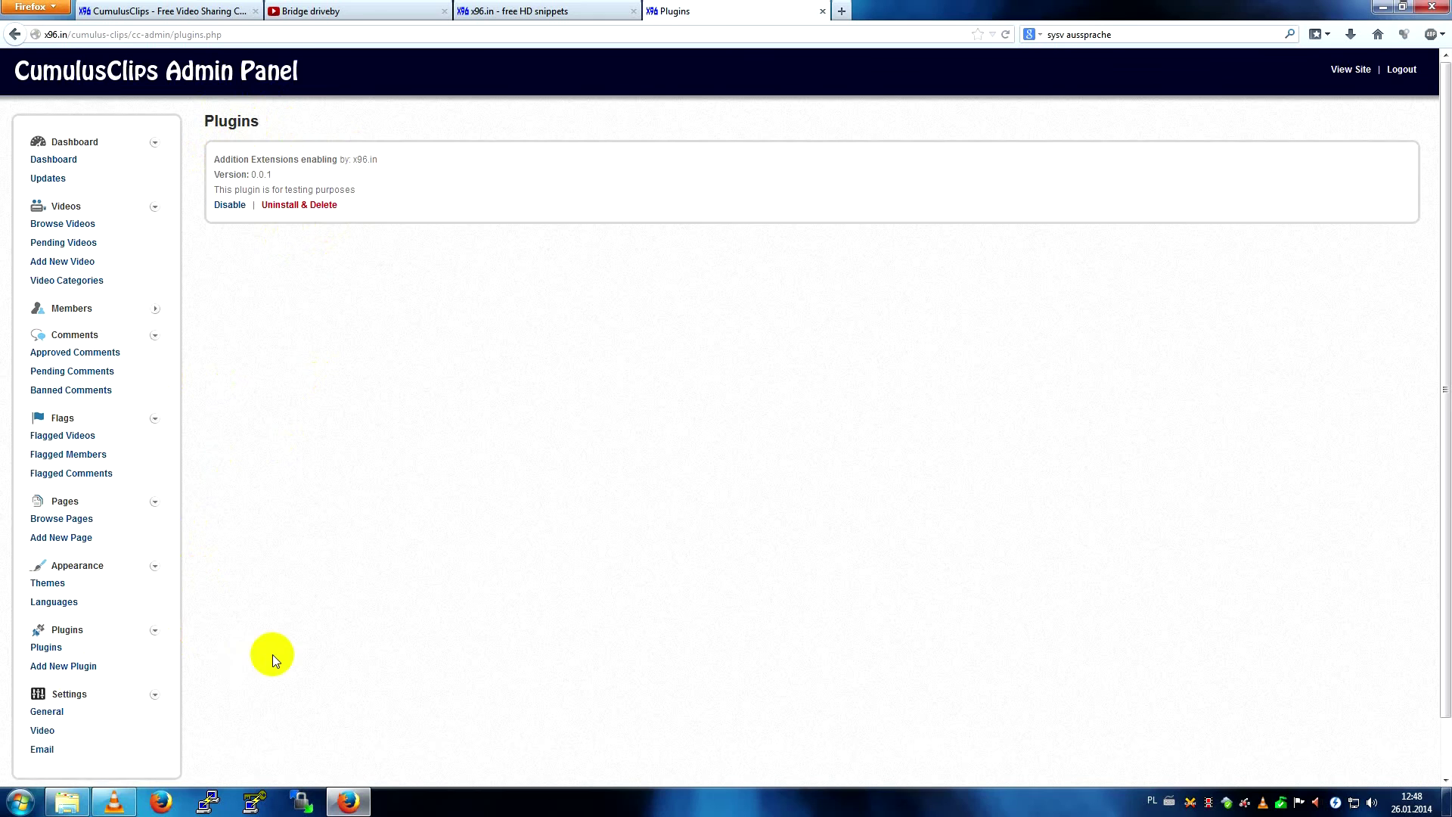
pyautogui.scroll(-2, 273, 655)
pyautogui.click(46, 653)
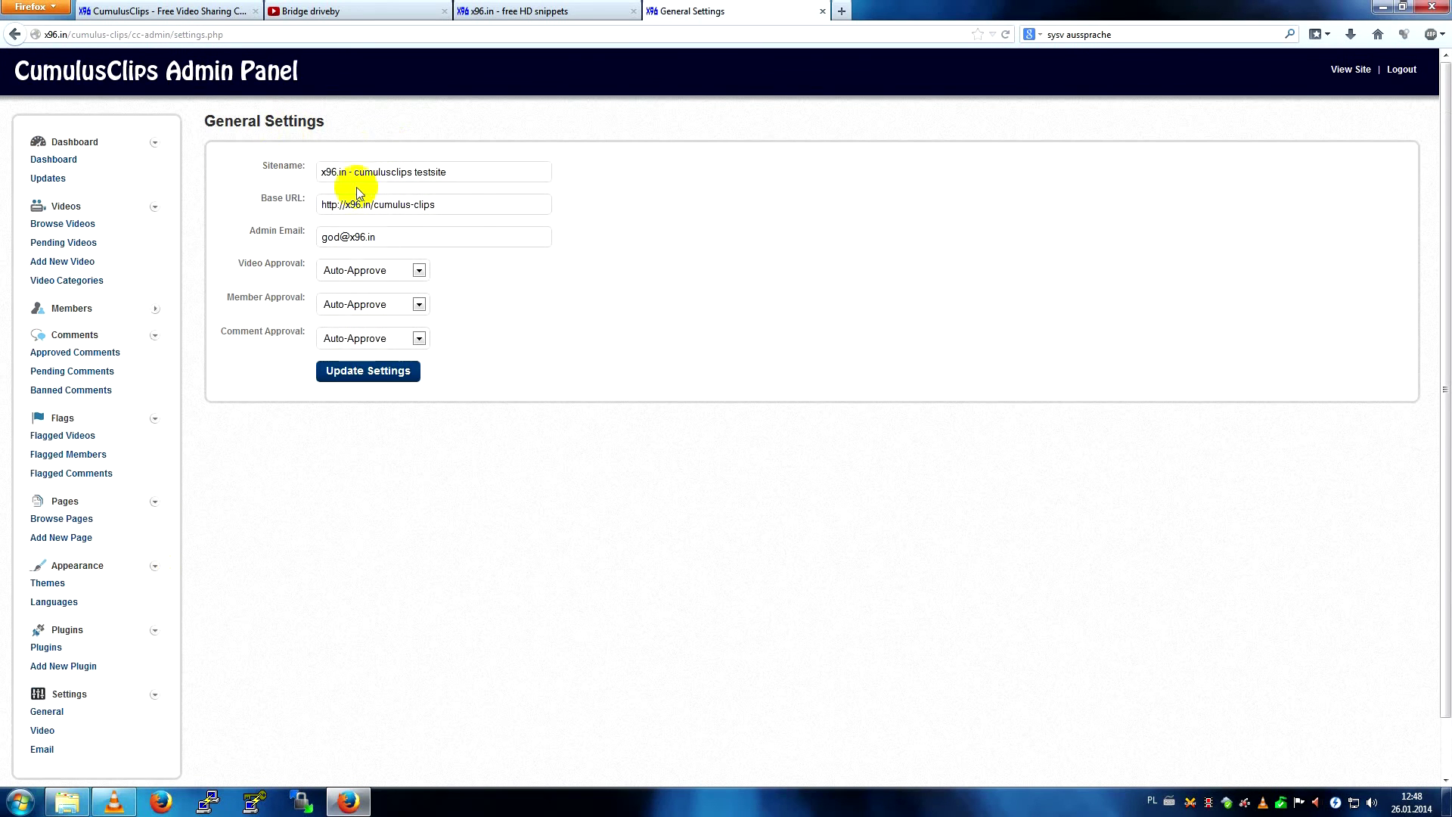
pyautogui.scroll(-2, 292, 529)
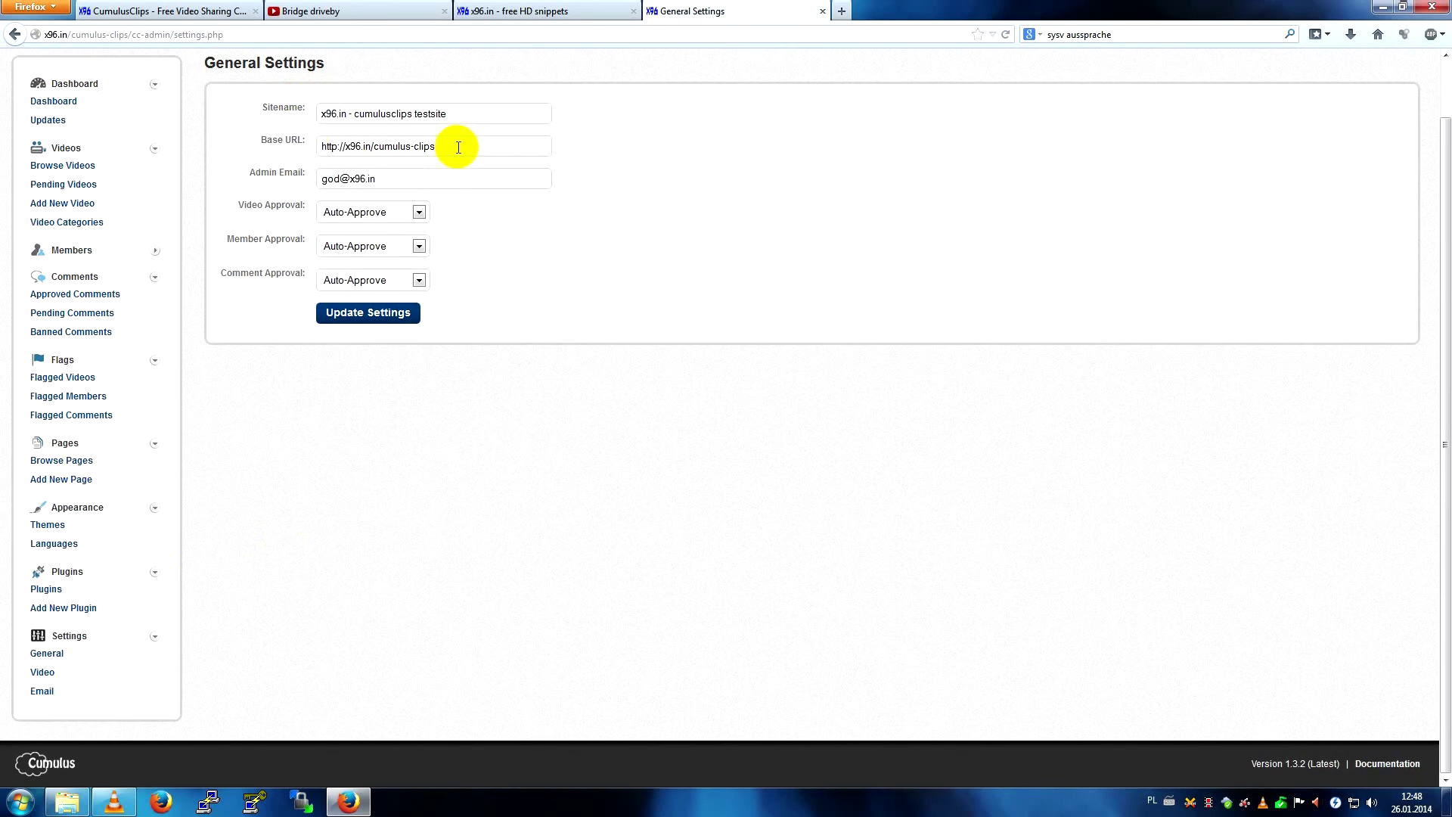
pyautogui.click(42, 672)
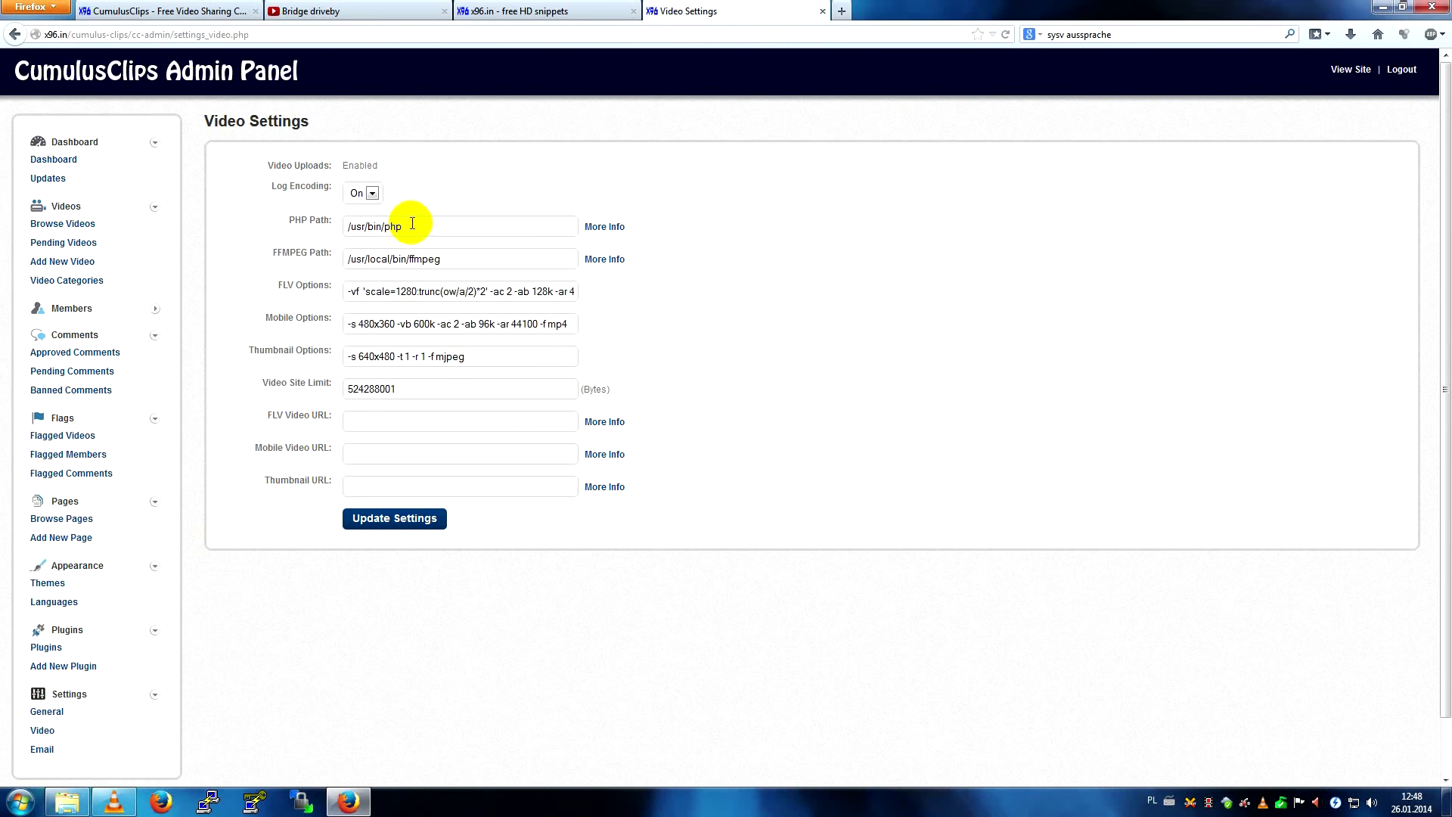
# Step: Select and read through the whole FLV Options value
pyautogui.click(354, 293)
pyautogui.moveTo(346, 291); pyautogui.dragTo(529, 290)
pyautogui.click(495, 292)
pyautogui.moveTo(348, 294); pyautogui.dragTo(563, 295)
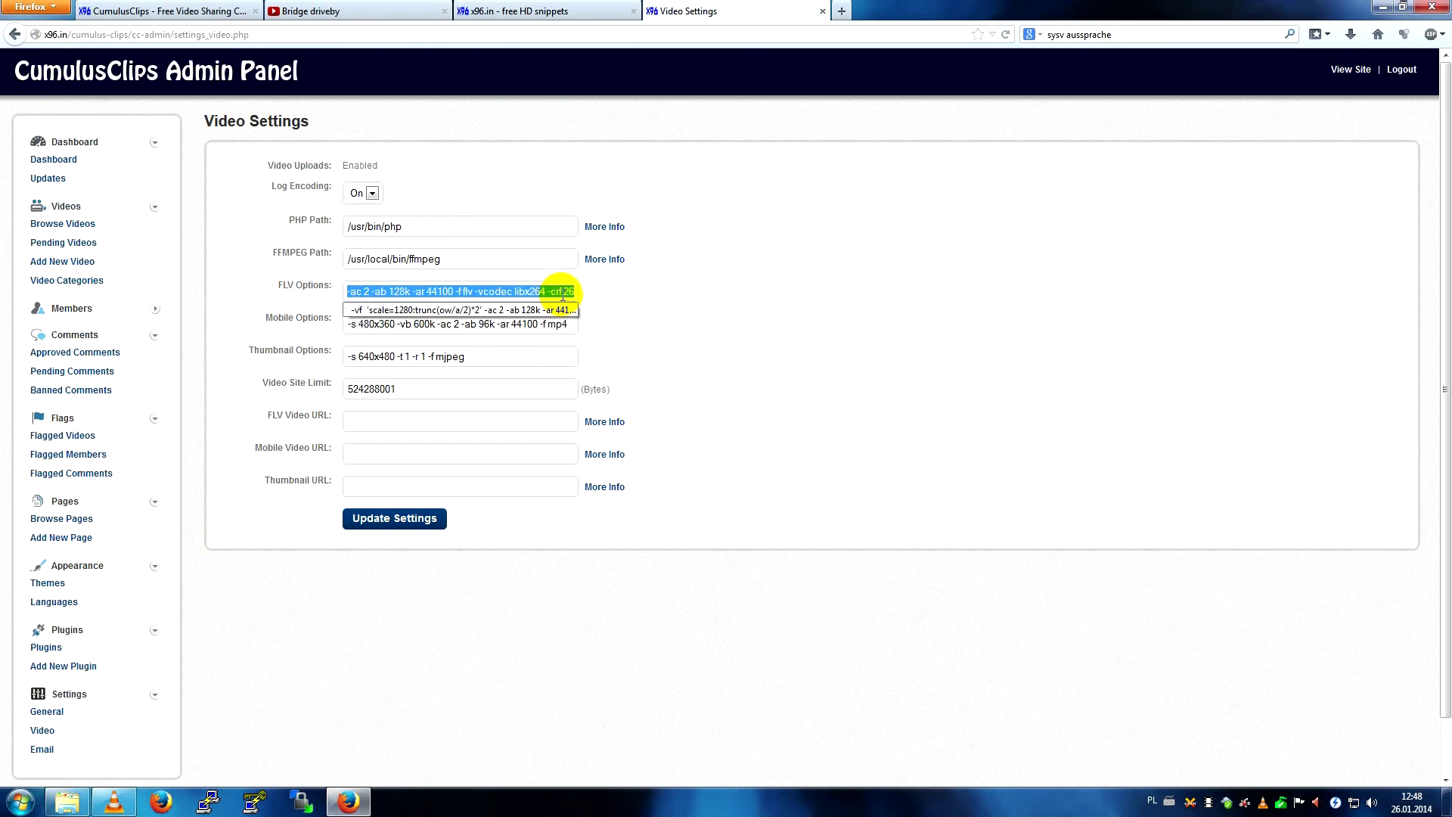
pyautogui.click(521, 291)
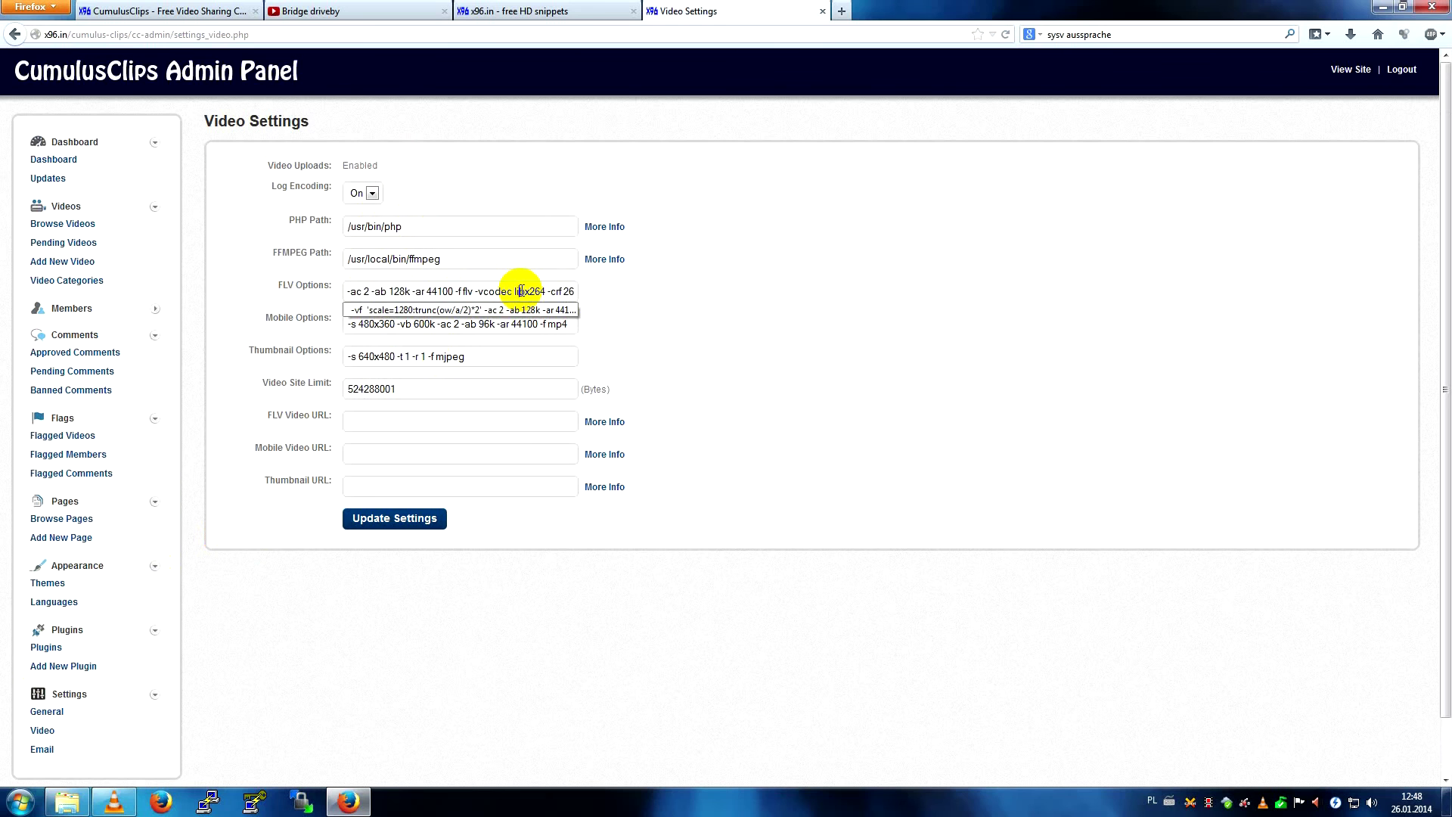
pyautogui.press('Down')
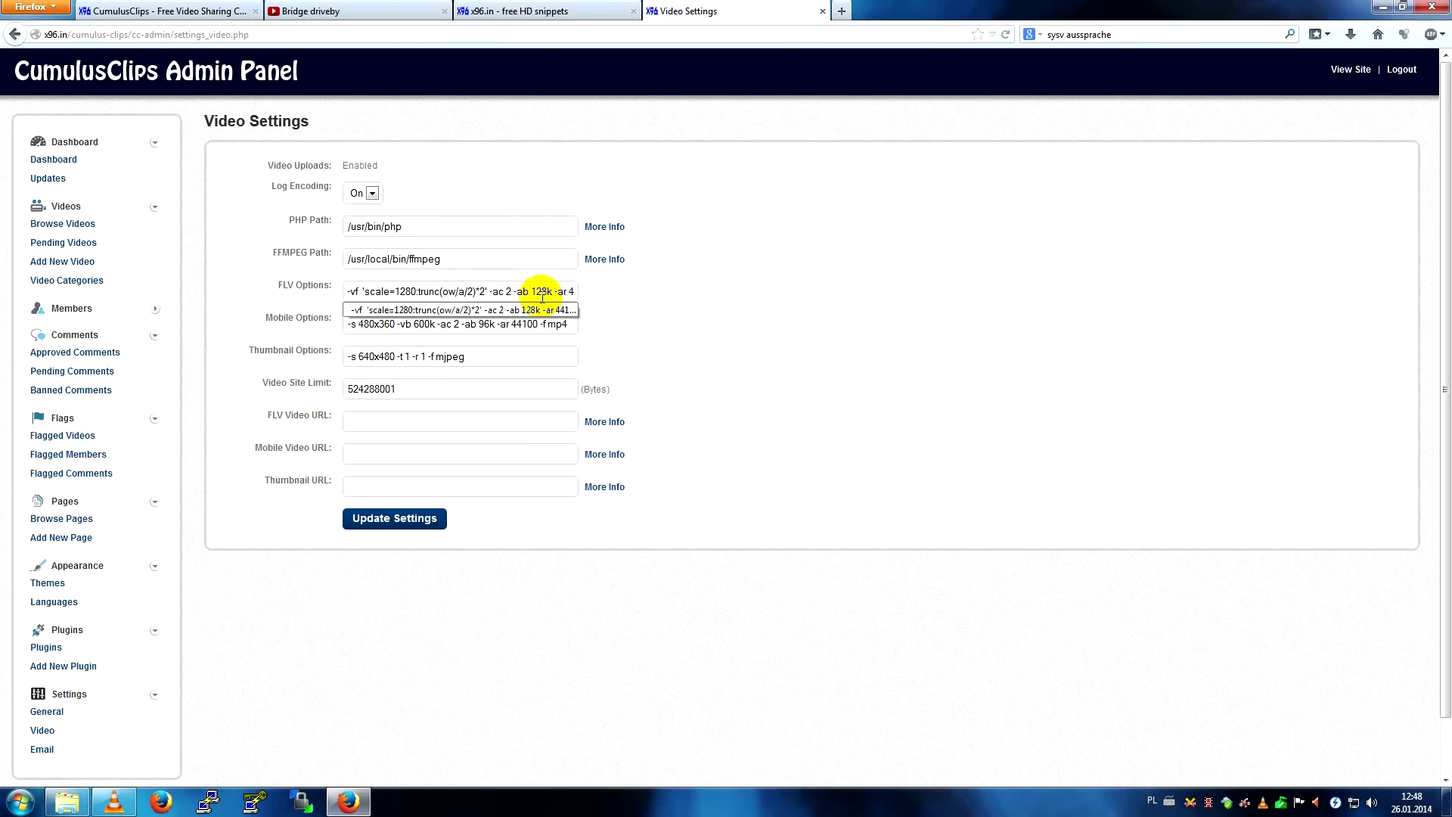
pyautogui.press('Down')
# Step: Inspect the scale=1280 width, trunc expression and audio options in FLV Options
pyautogui.click(412, 288)
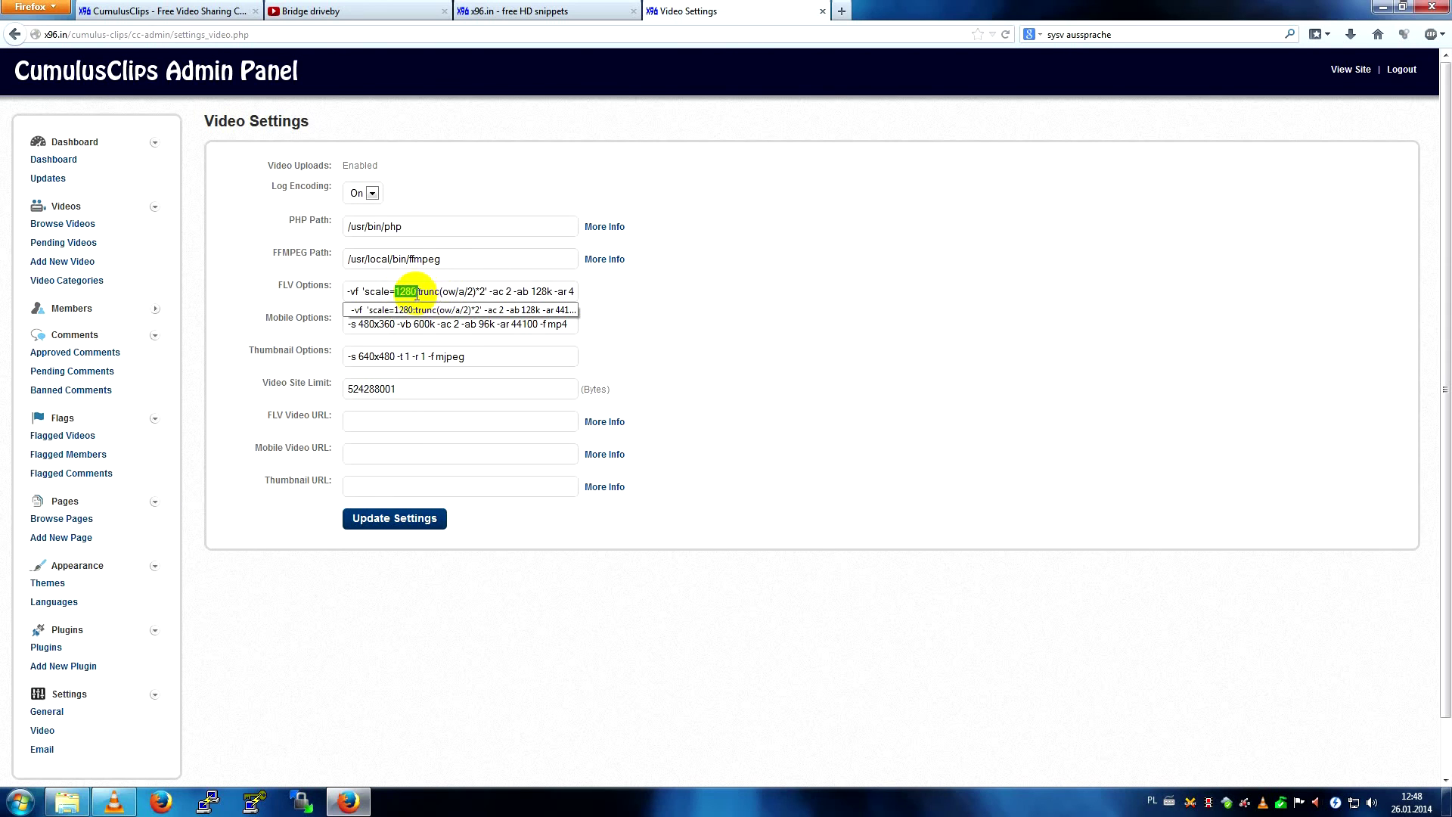
pyautogui.click(456, 291)
pyautogui.moveTo(418, 291); pyautogui.dragTo(477, 291)
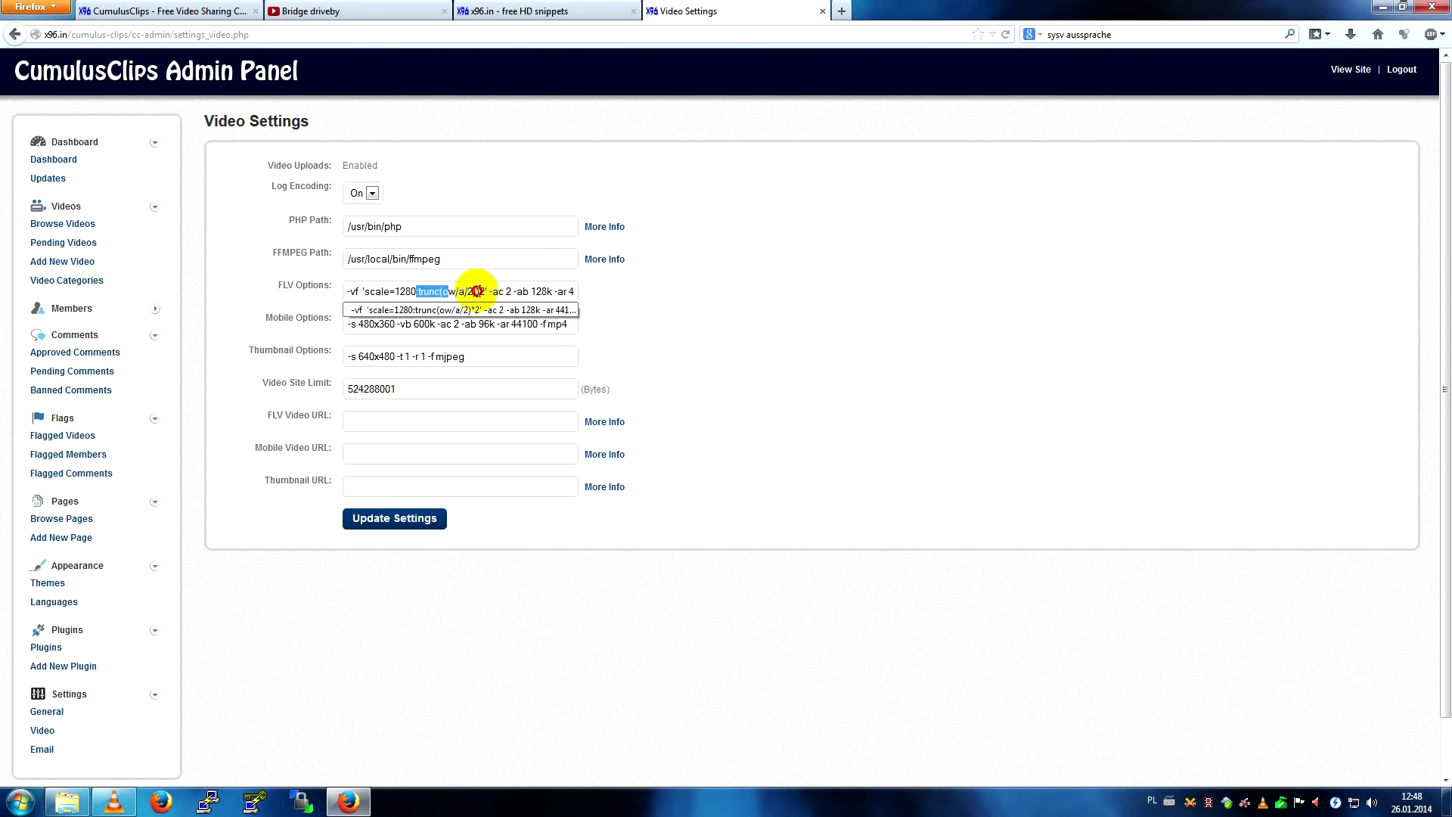
pyautogui.click(468, 286)
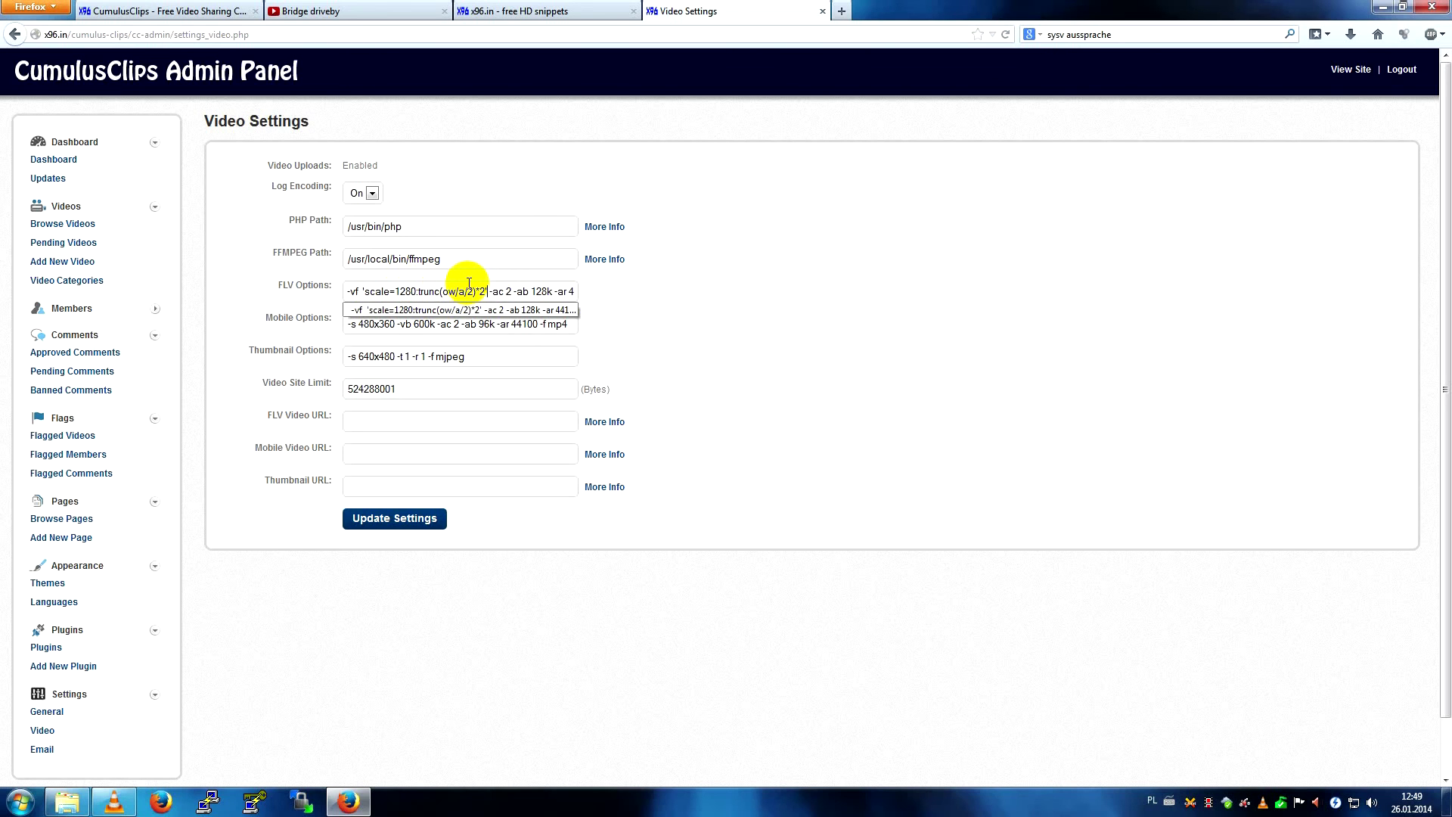
pyautogui.moveTo(453, 292); pyautogui.dragTo(400, 291)
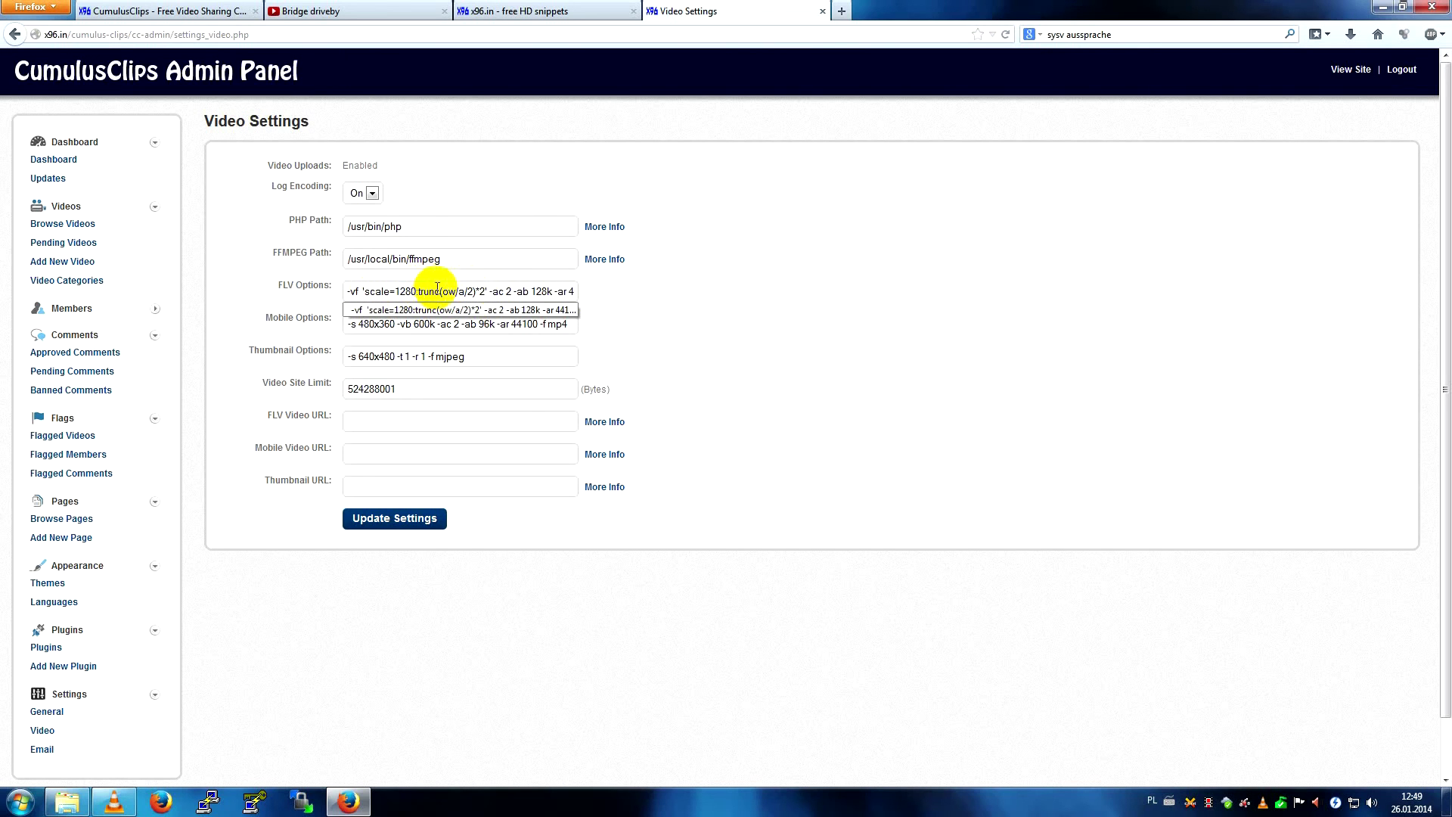
pyautogui.click(498, 291)
pyautogui.click(498, 287)
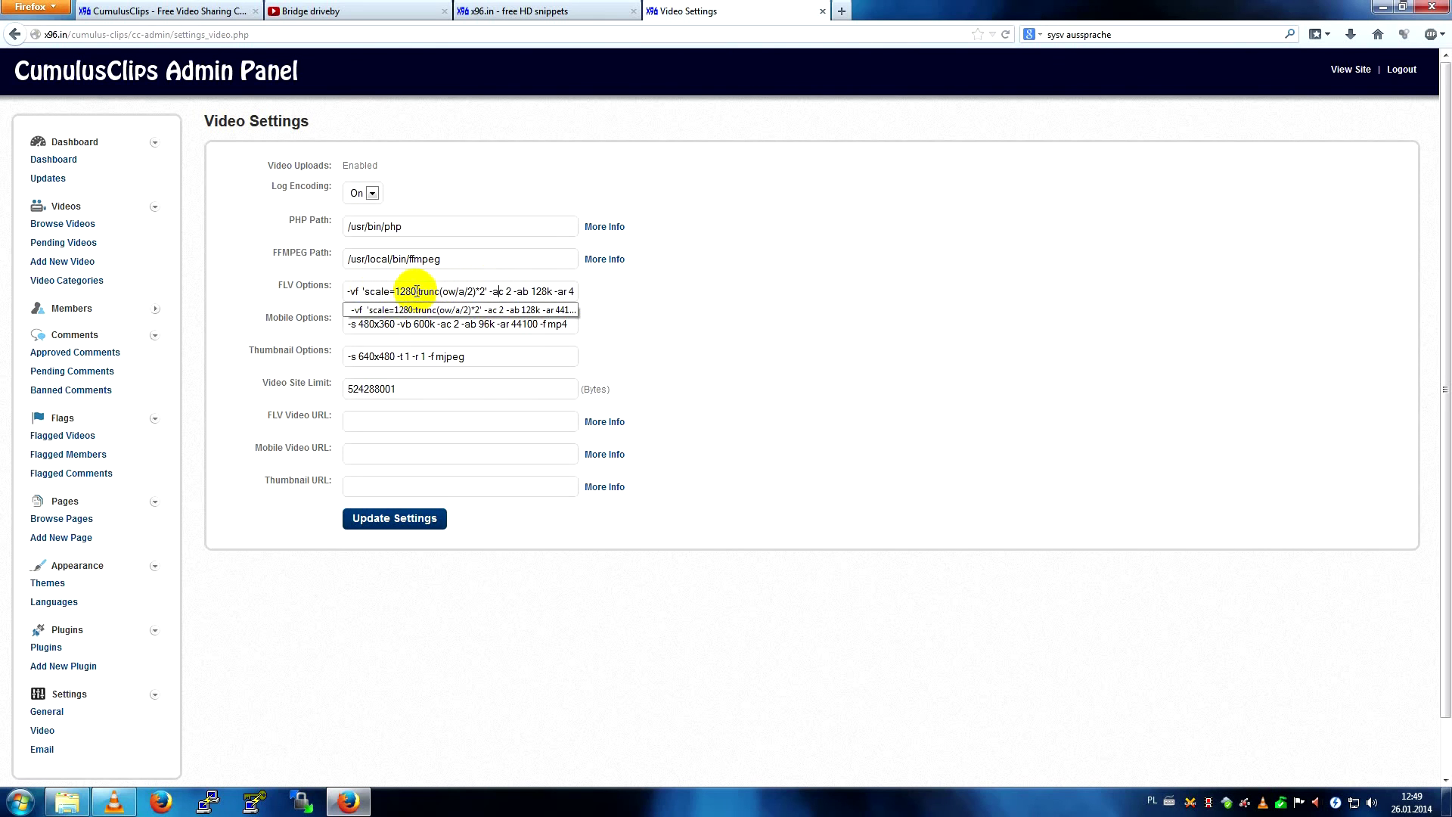
pyautogui.moveTo(508, 291); pyautogui.dragTo(605, 291)
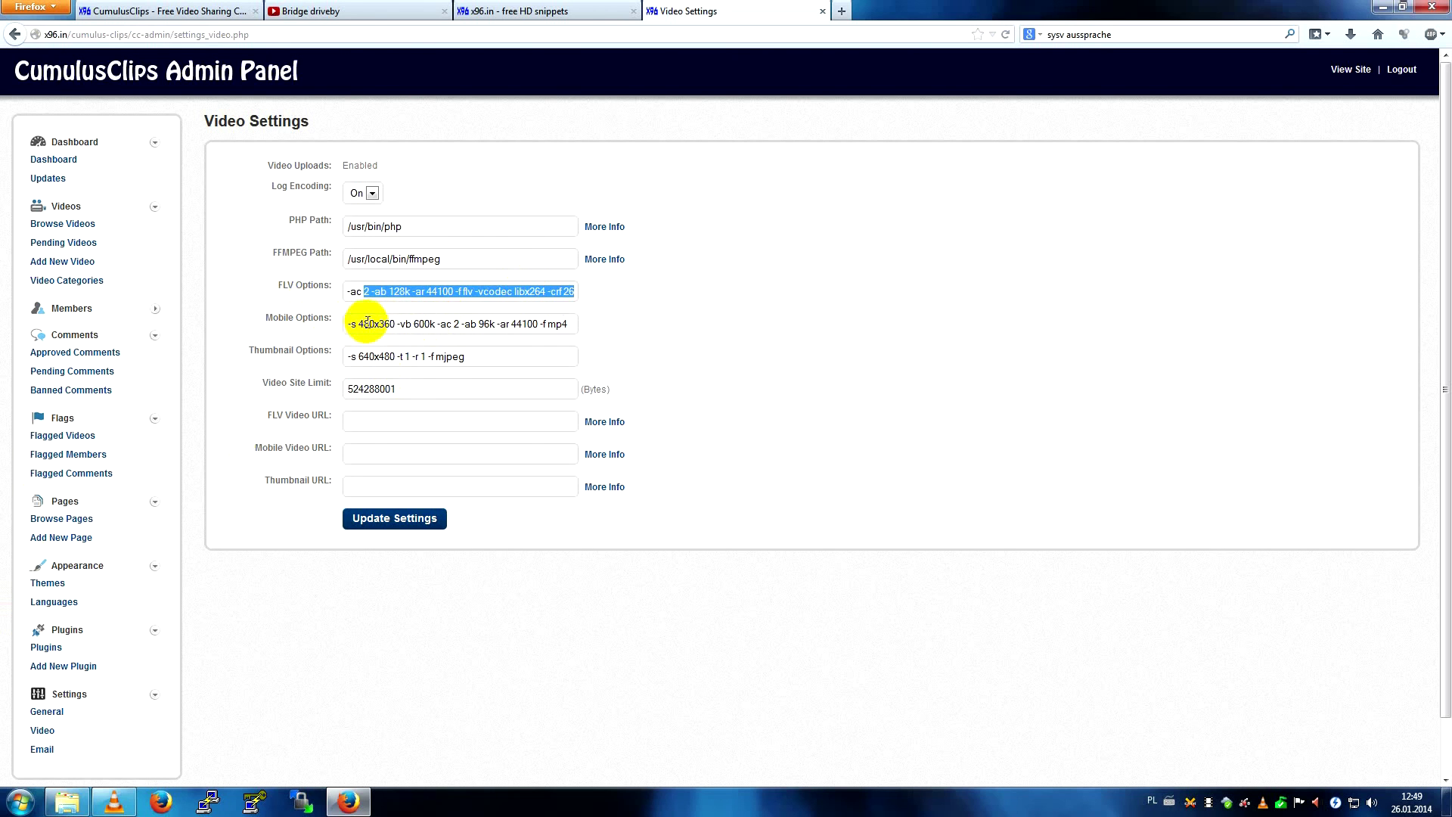
pyautogui.moveTo(360, 325); pyautogui.dragTo(409, 323)
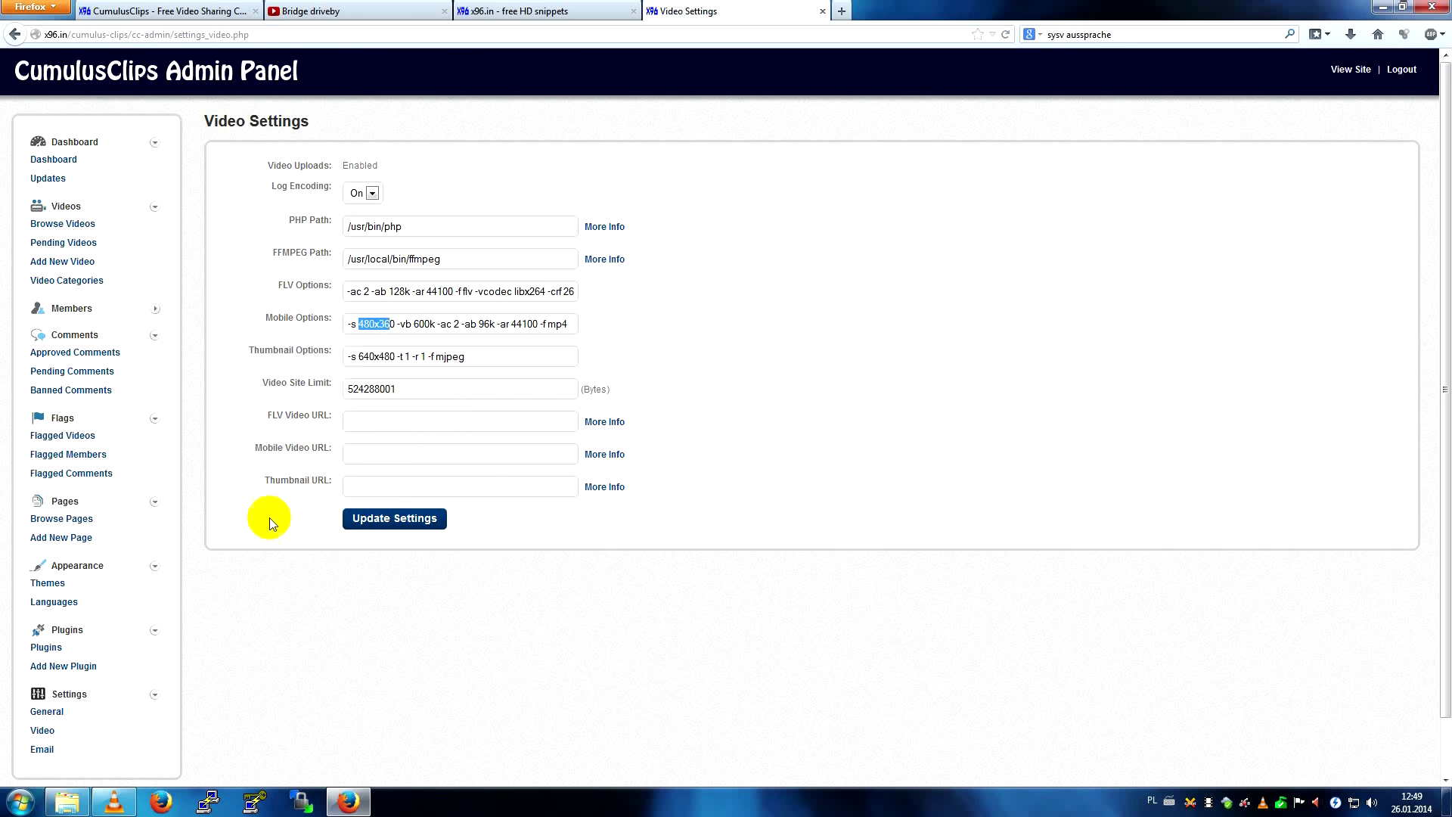
pyautogui.scroll(-1, 191, 603)
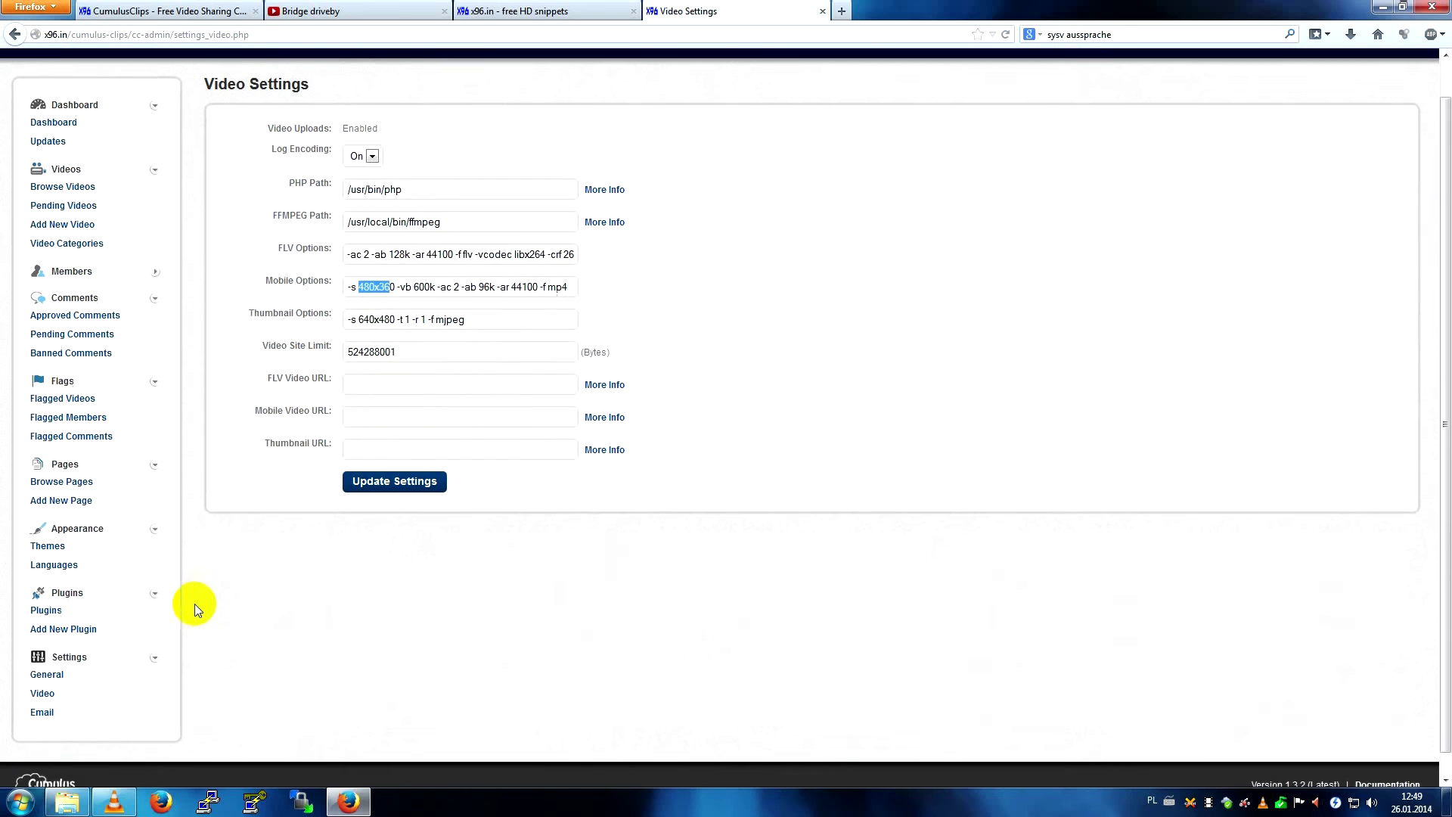
pyautogui.scroll(1, 200, 582)
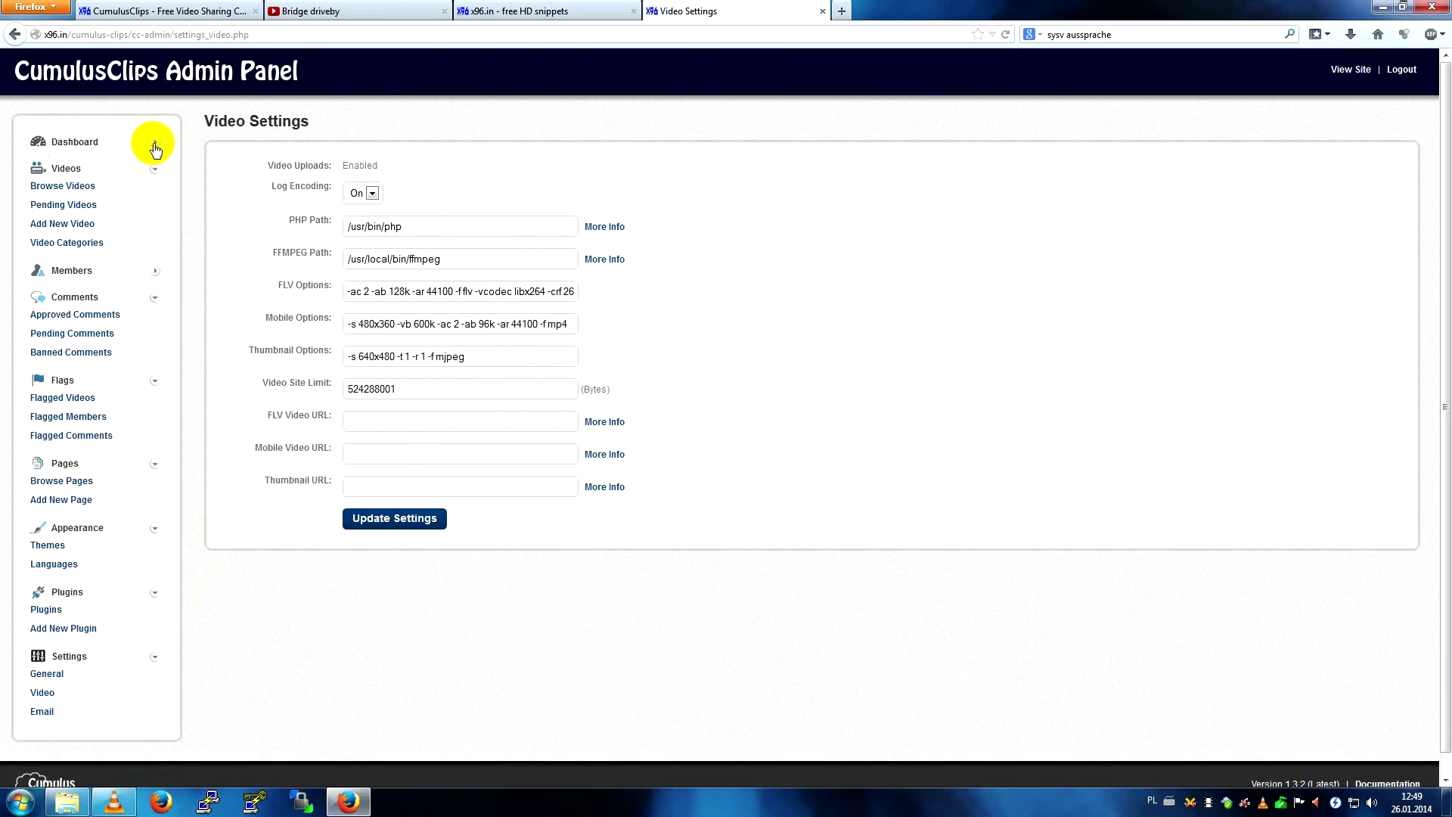
# Step: Cycle through the front page, Cumulus preview and Bridge driveby tabs, ending on Bridge driveby
pyautogui.click(532, 9)
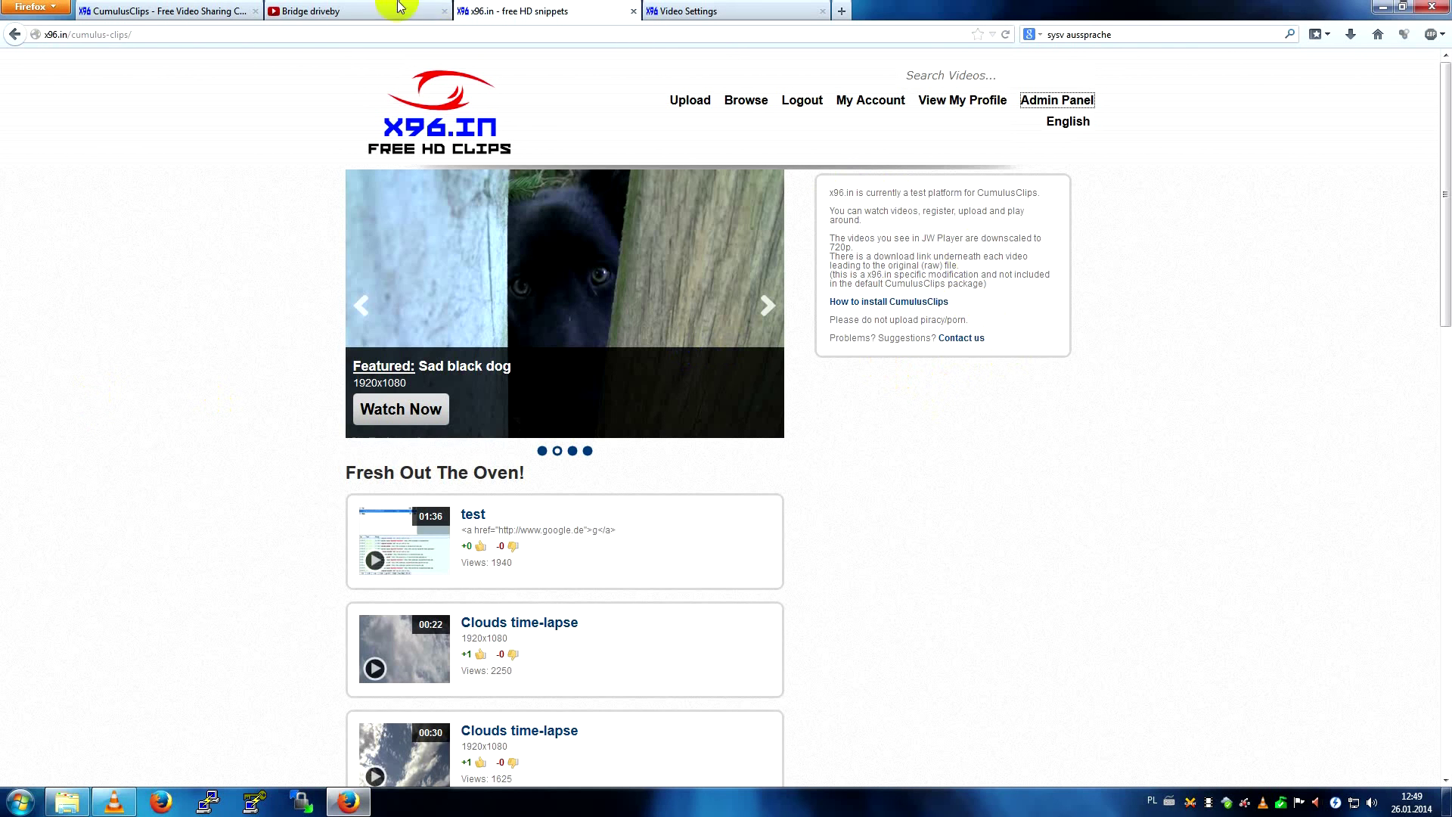
pyautogui.click(338, 7)
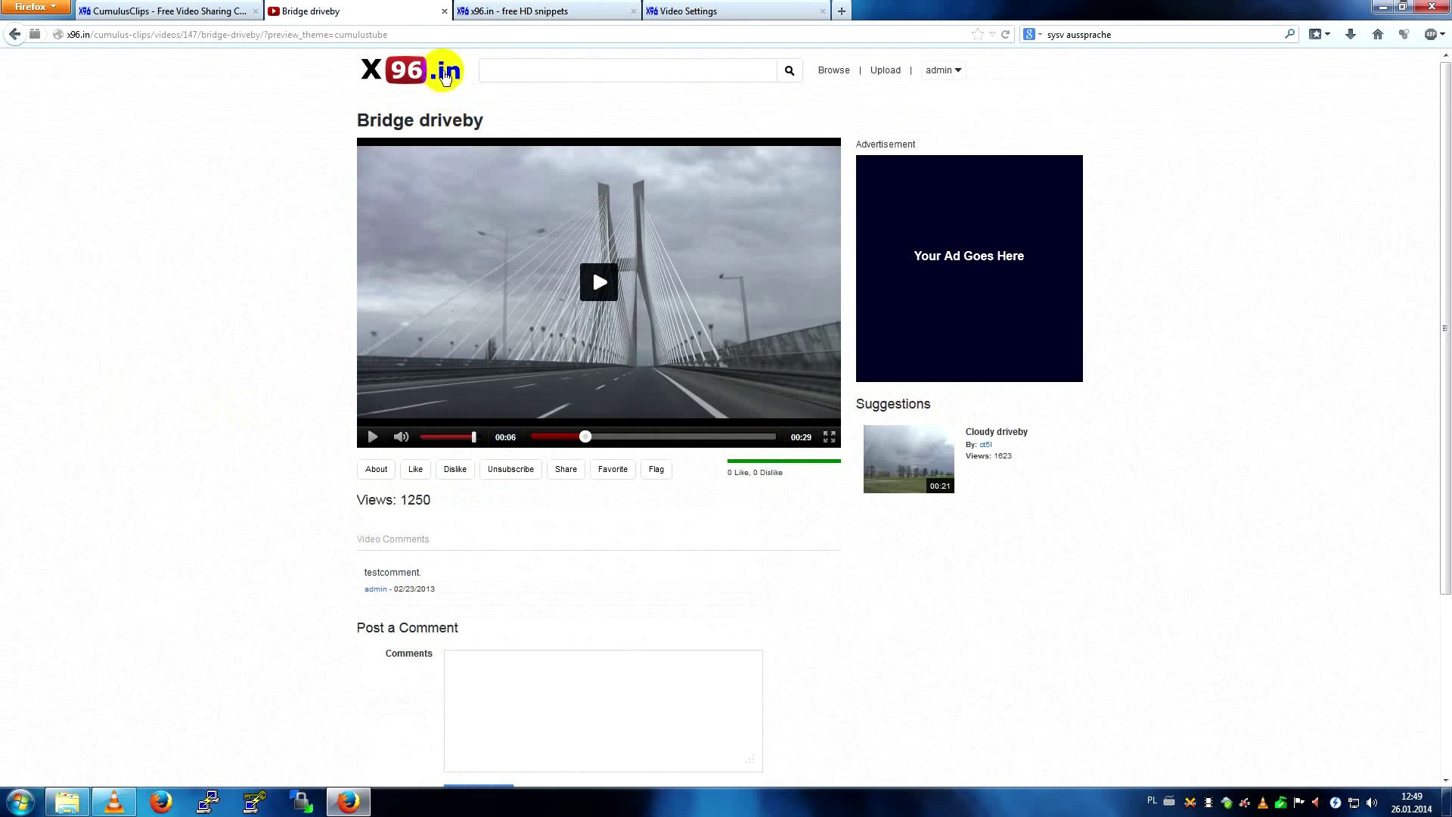
pyautogui.click(102, 8)
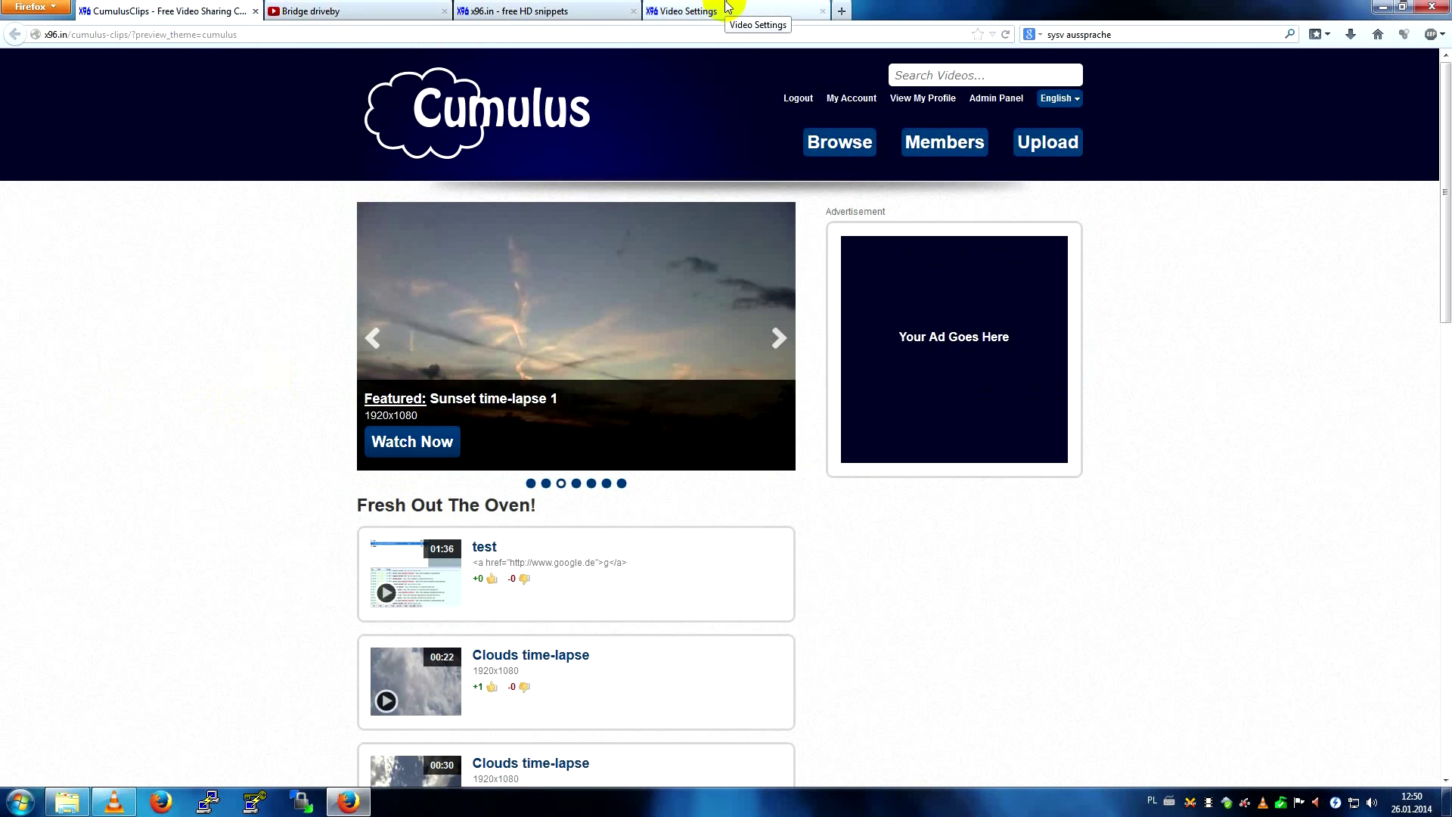
pyautogui.click(539, 8)
pyautogui.click(295, 9)
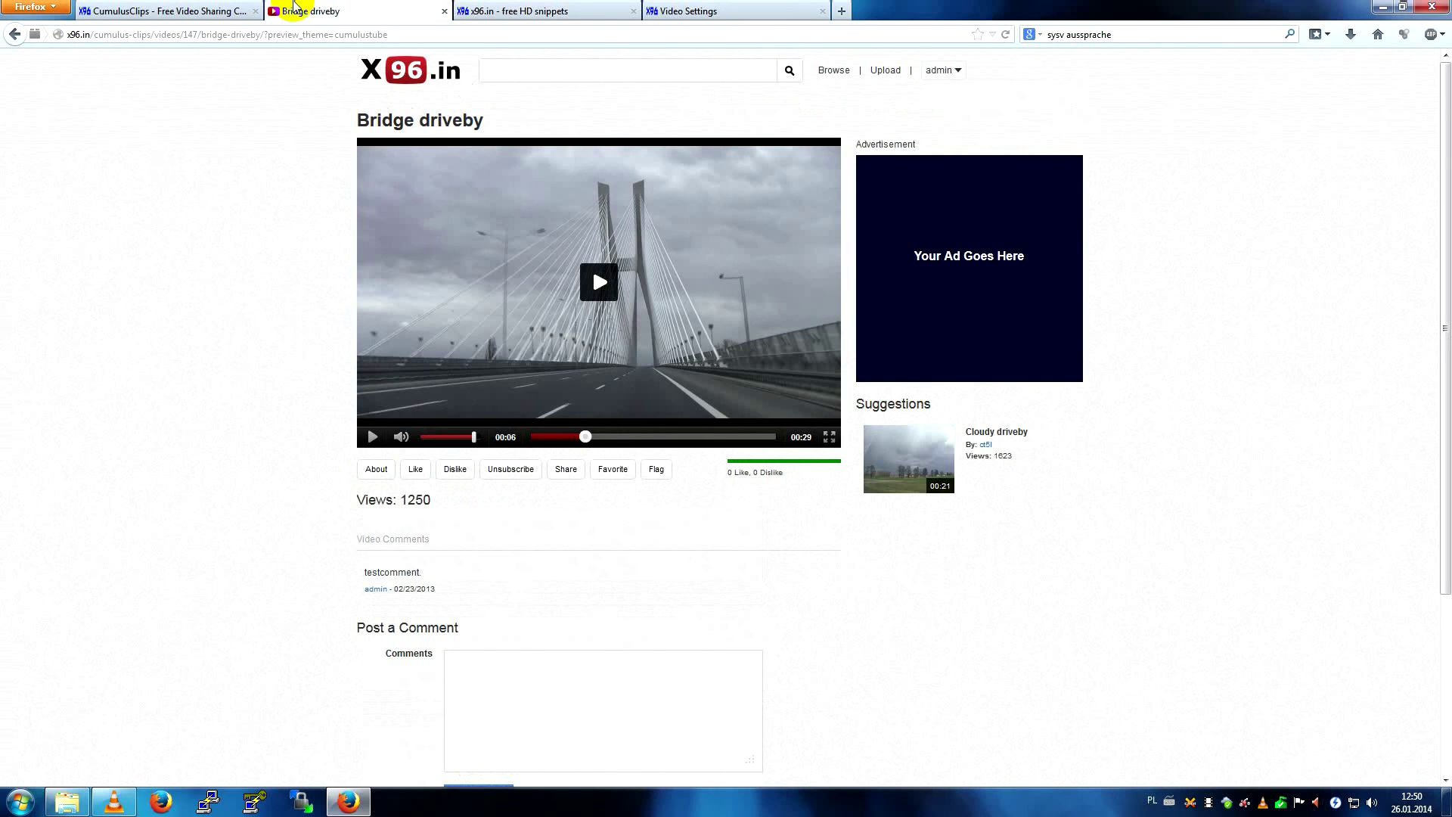